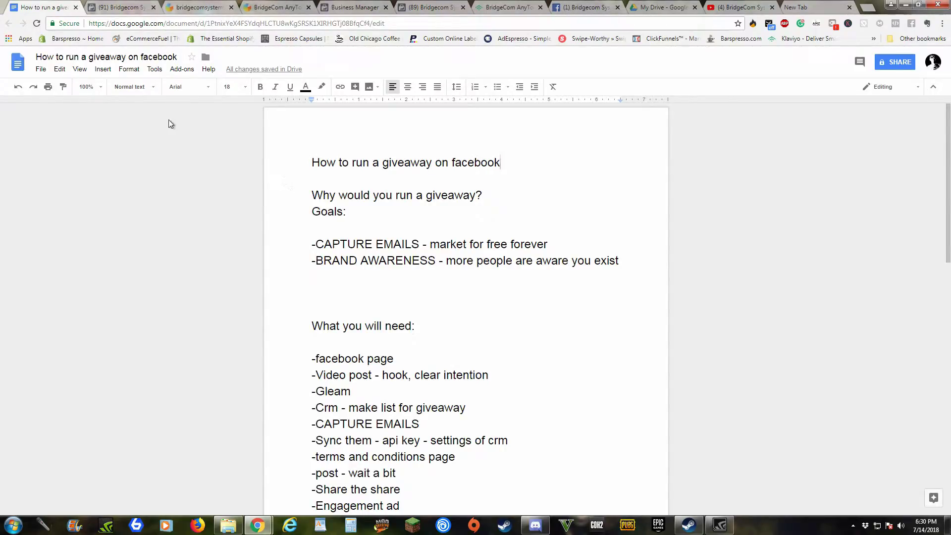
Step: Glance at the business page and giveaway entry list, then return to the outline document
left_click(133, 5)
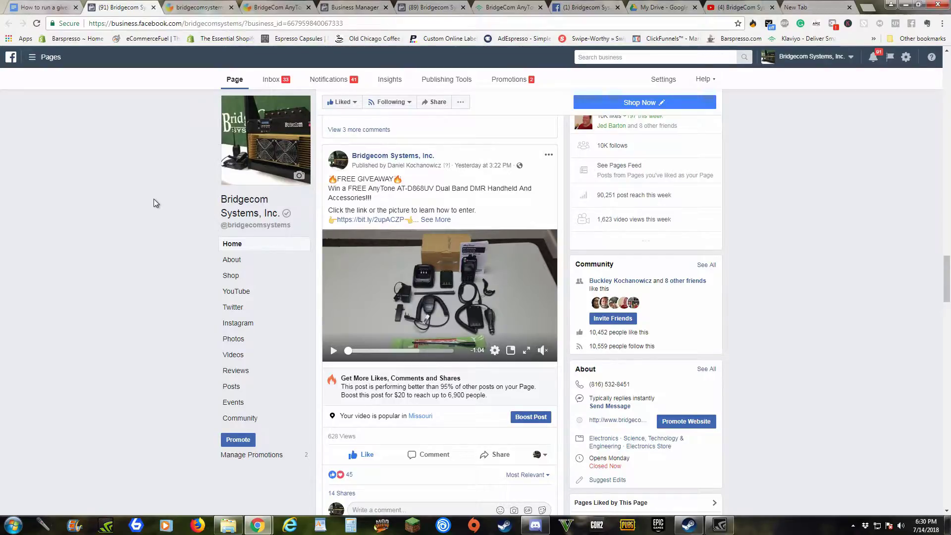
scroll(159, 212, "down", 1)
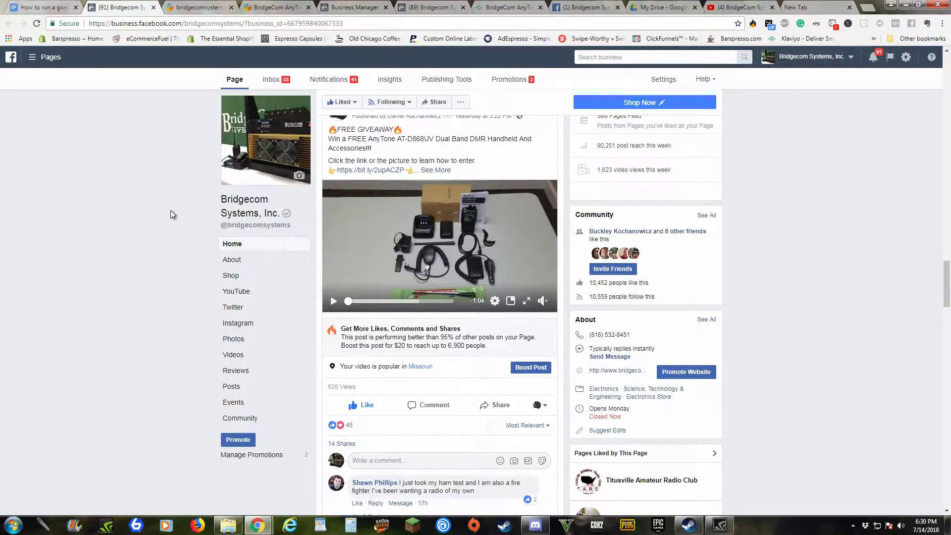
scroll(170, 214, "up", 1)
scroll(84, 256, "down", 3)
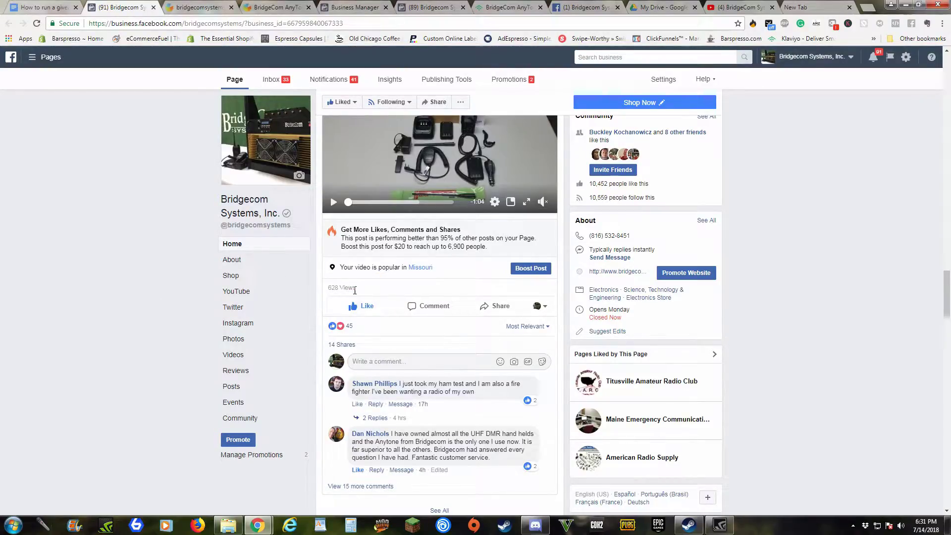
scroll(402, 286, "up", 1)
scroll(402, 286, "up", 1)
scroll(376, 264, "up", 2)
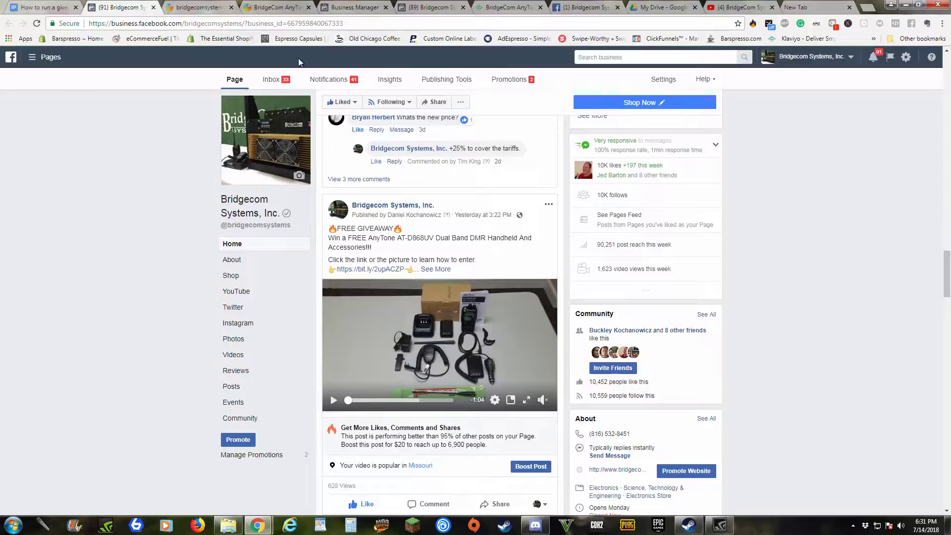
left_click(505, 8)
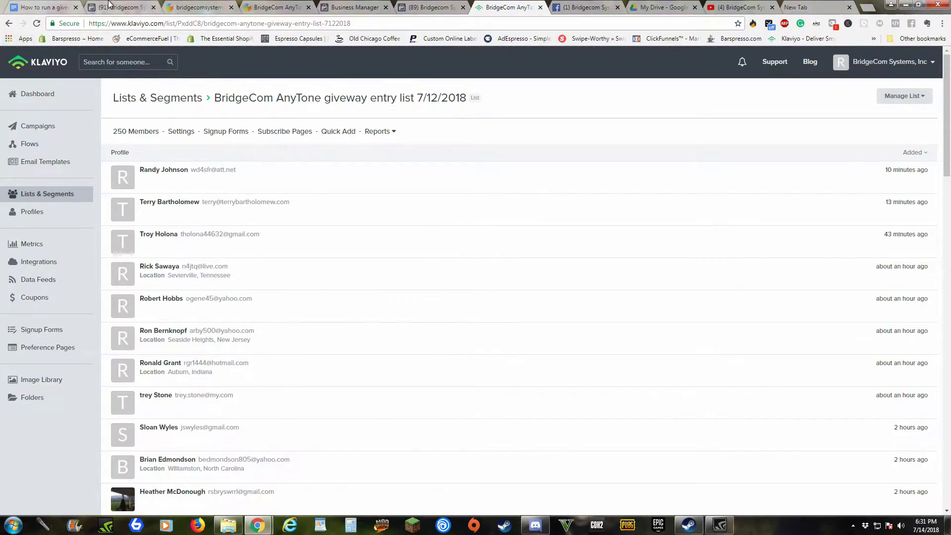
left_click(134, 6)
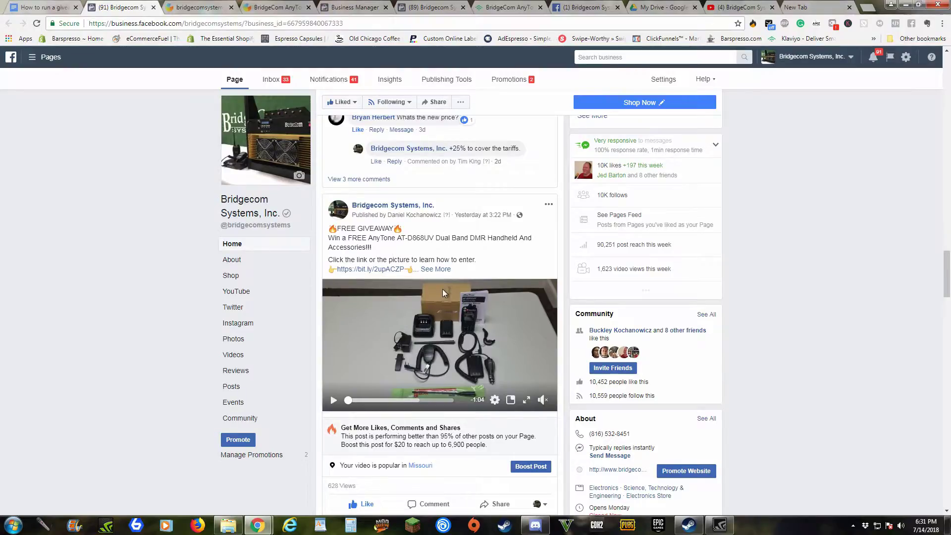
left_click(62, 7)
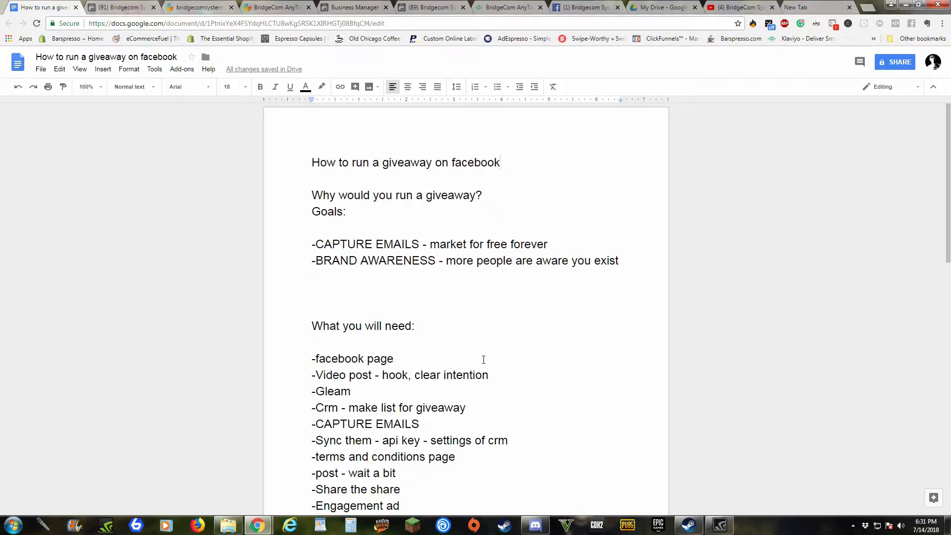
scroll(446, 305, "down", 2)
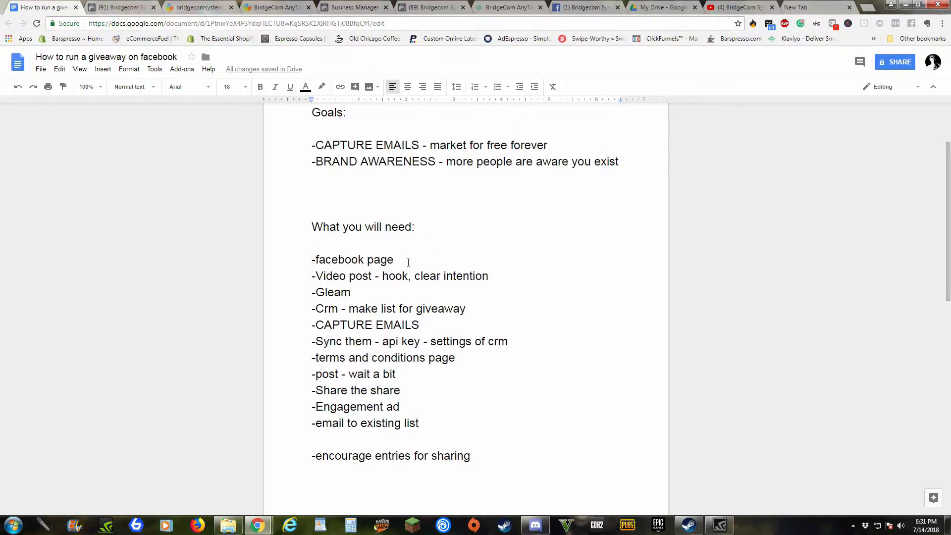
Step: Correct the first needs item to read 'facebook page ad account'
left_click(409, 262)
type("ad")
type(" accout")
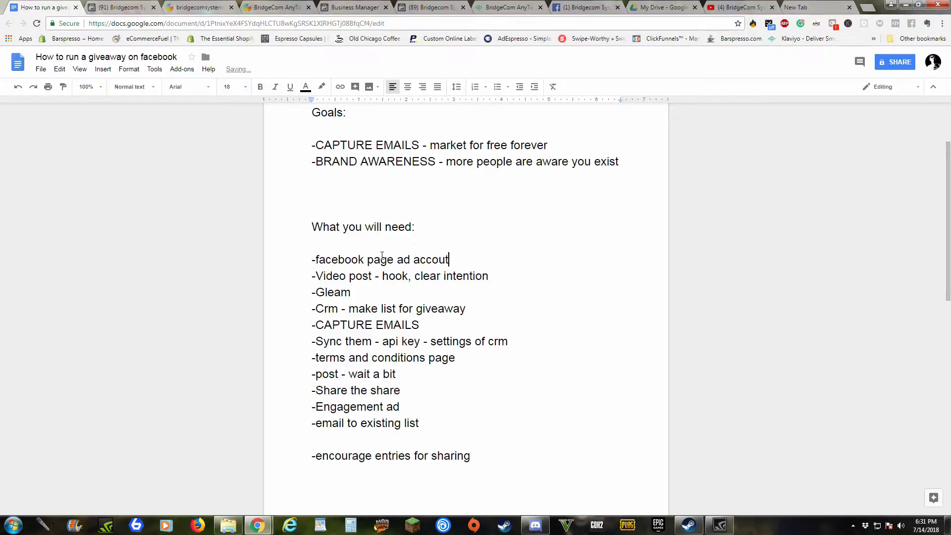
key("BackSpace")
type("n")
type("t")
left_click(410, 276)
Step: Highlight the letters 'rm' in the Crm line of the needs list
left_click(266, 313)
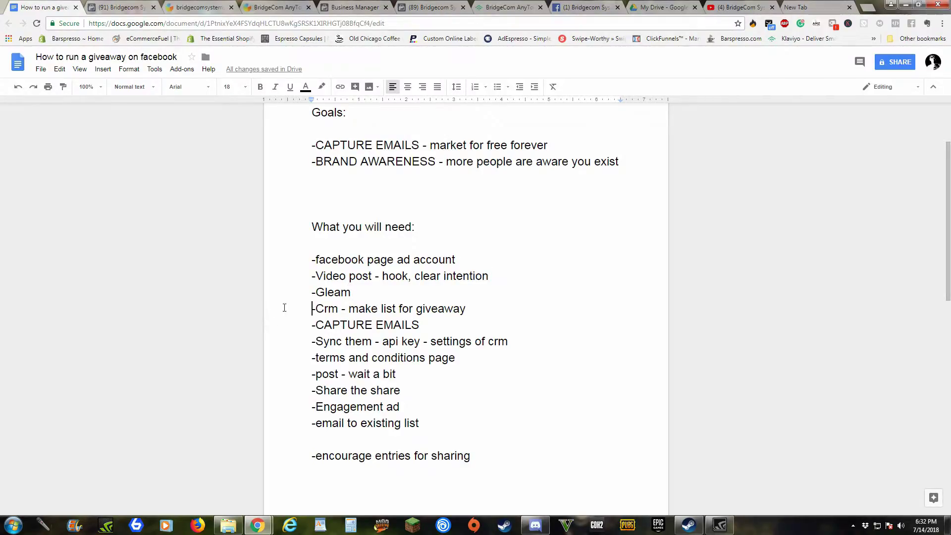
left_click(387, 296)
left_click_drag(325, 309, 339, 310)
Step: Check the giveaway entry list again and clear the Crm highlight in the outline
left_click(510, 7)
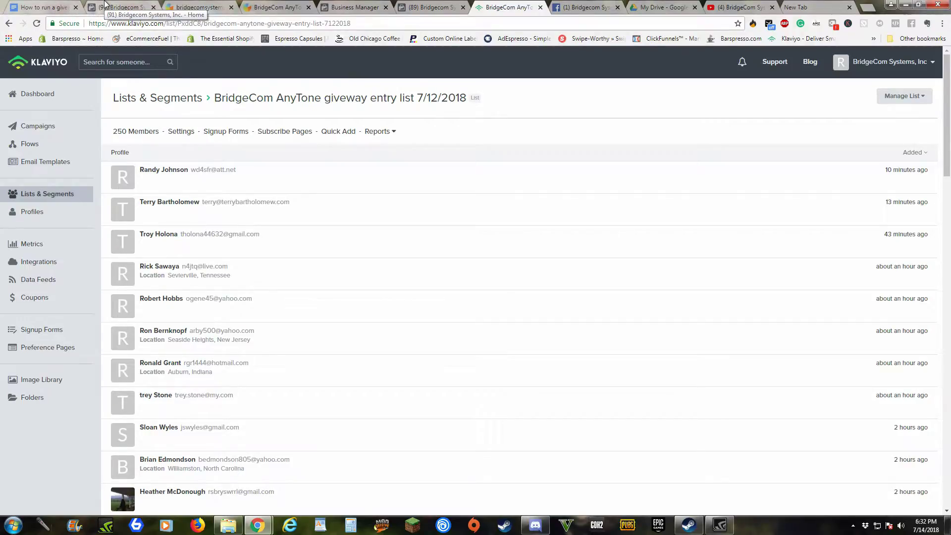
left_click(80, 8)
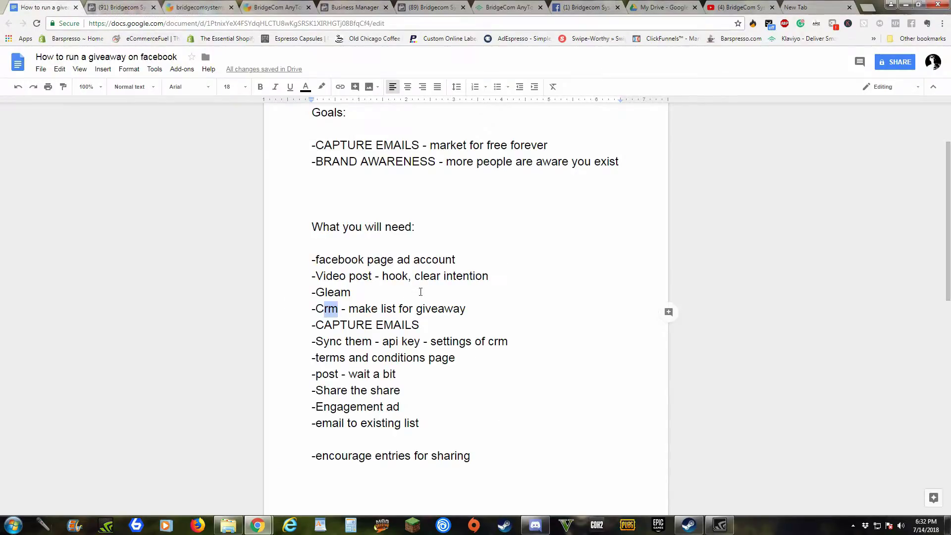
left_click(421, 326)
Step: Highlight the Gleam, 'post - wait a bit', Share and Engagement ad outline items
left_click_drag(317, 293, 345, 295)
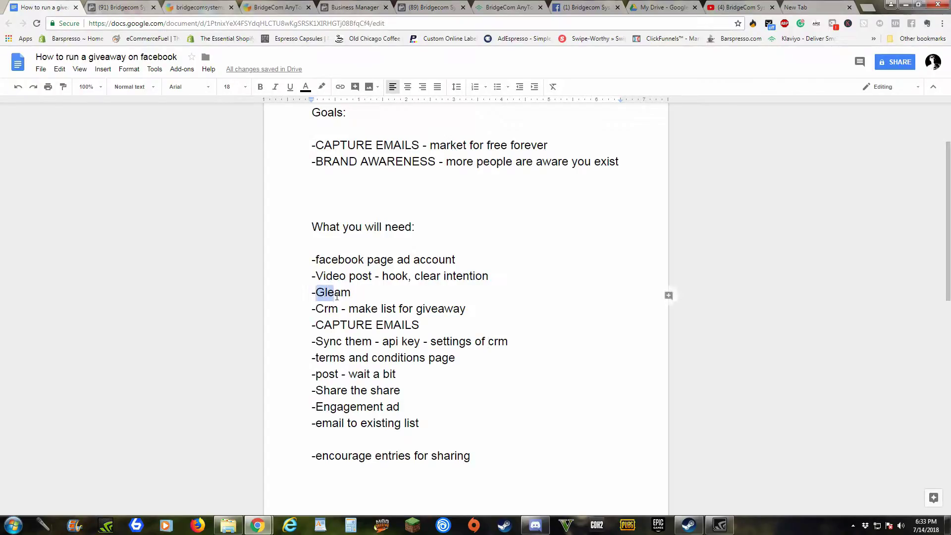
left_click(345, 295)
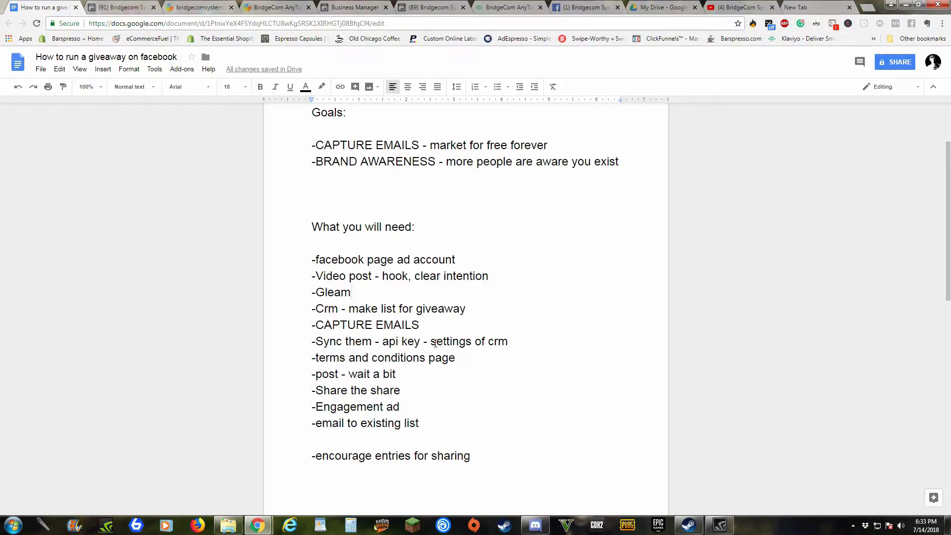
left_click(479, 364)
left_click_drag(306, 374, 401, 374)
left_click(402, 374)
left_click_drag(312, 374, 388, 391)
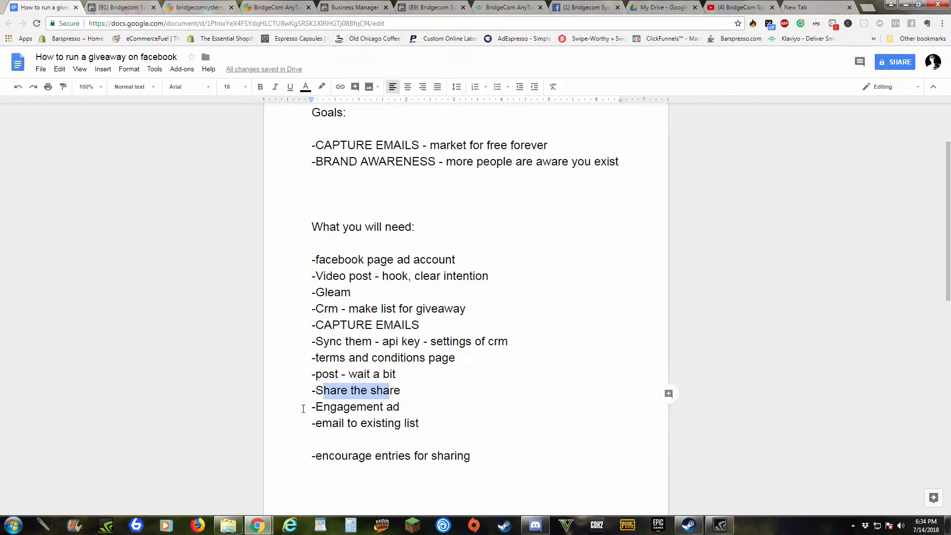
left_click_drag(315, 407, 367, 408)
left_click_drag(314, 426, 419, 424)
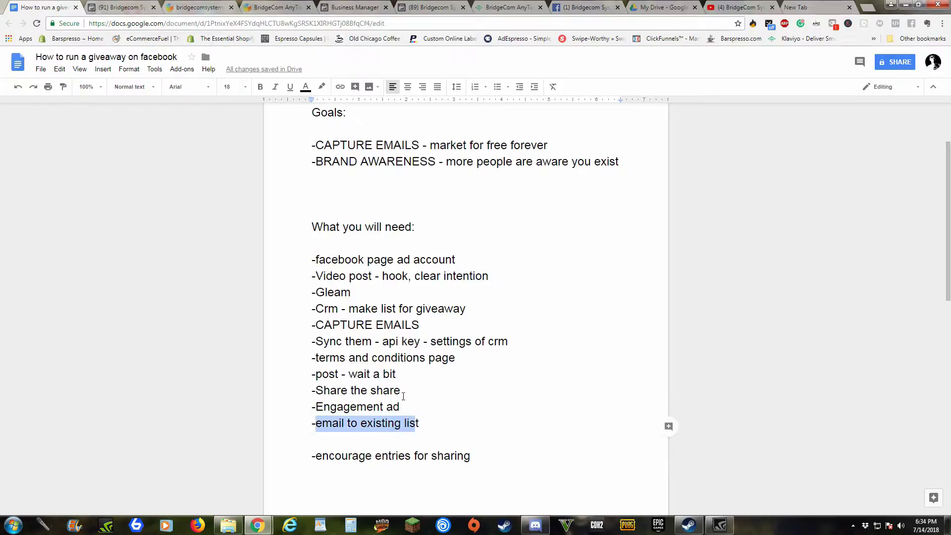
left_click_drag(401, 390, 409, 391)
scroll(367, 406, "down", 3)
scroll(367, 405, "down", 3)
scroll(392, 402, "up", 1)
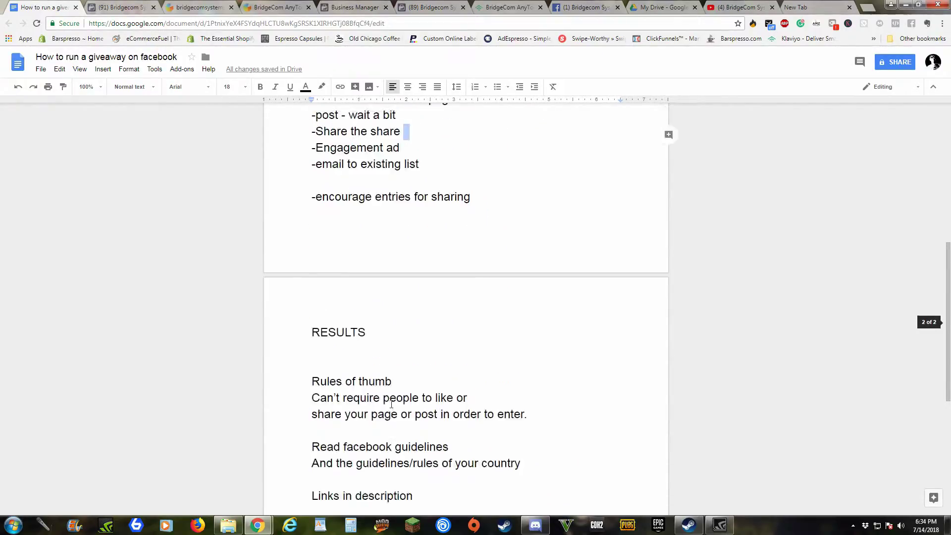
scroll(393, 404, "up", 2)
scroll(392, 404, "up", 1)
scroll(391, 404, "down", 1)
scroll(397, 404, "down", 5)
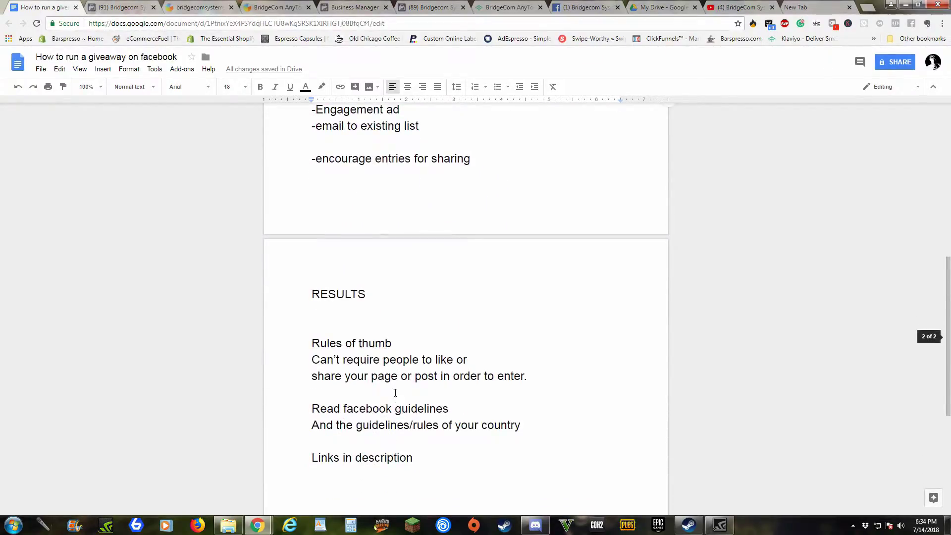
scroll(395, 392, "up", 4)
scroll(387, 380, "up", 3)
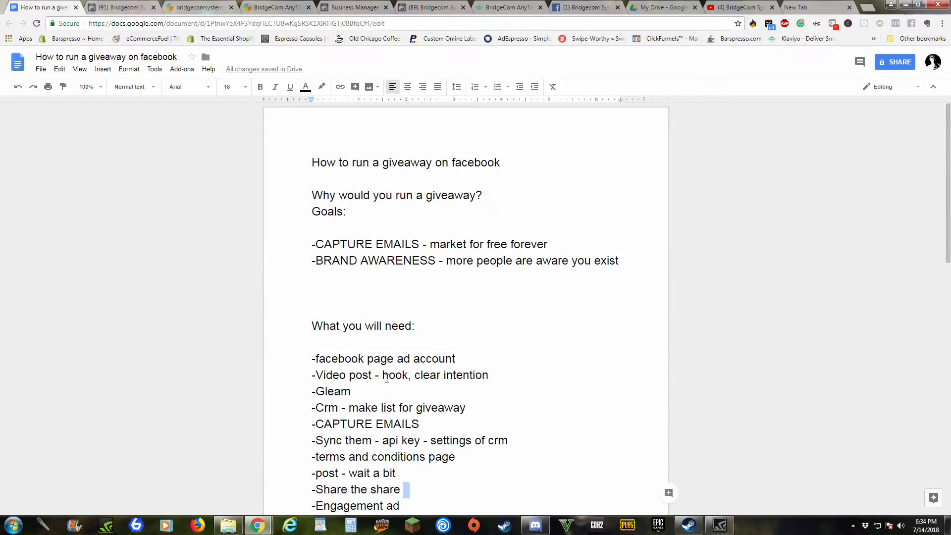
Step: Select the whole Gleam line, then go to the Gleam competitions dashboard
left_click(386, 375)
left_click(352, 390)
key("shift+Left")
key("shift+Left")
key("shift+Left")
key("shift+Left")
key("shift+Left")
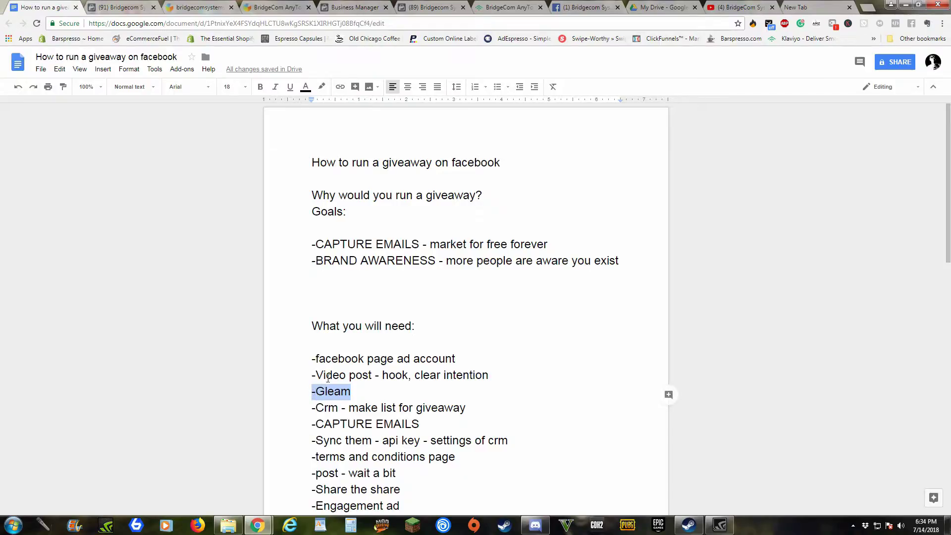
left_click(272, 7)
left_click(199, 7)
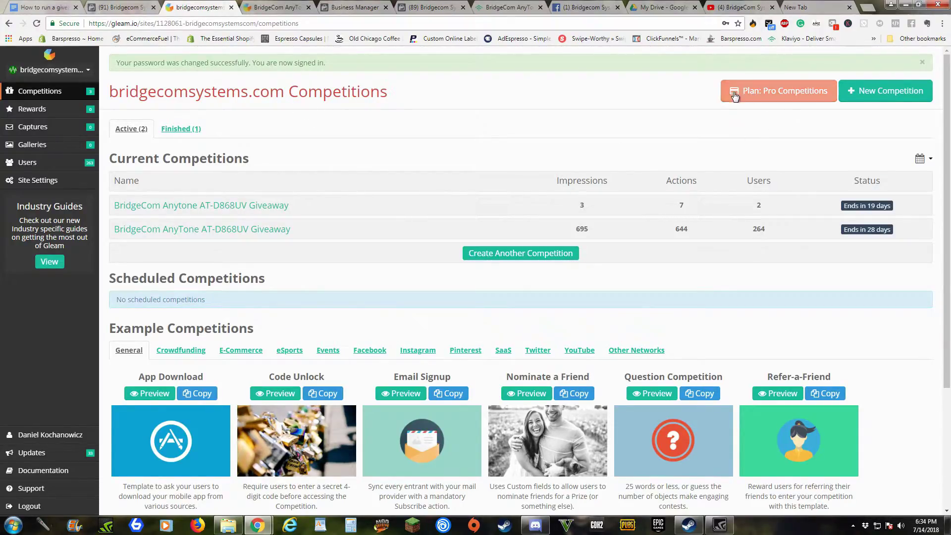
left_click_drag(787, 119, 838, 100)
left_click(831, 95)
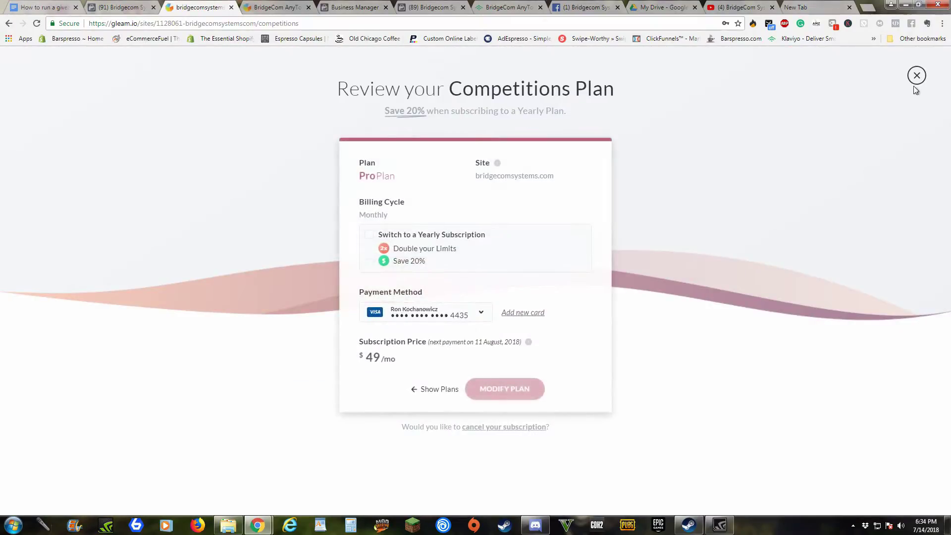
left_click(916, 75)
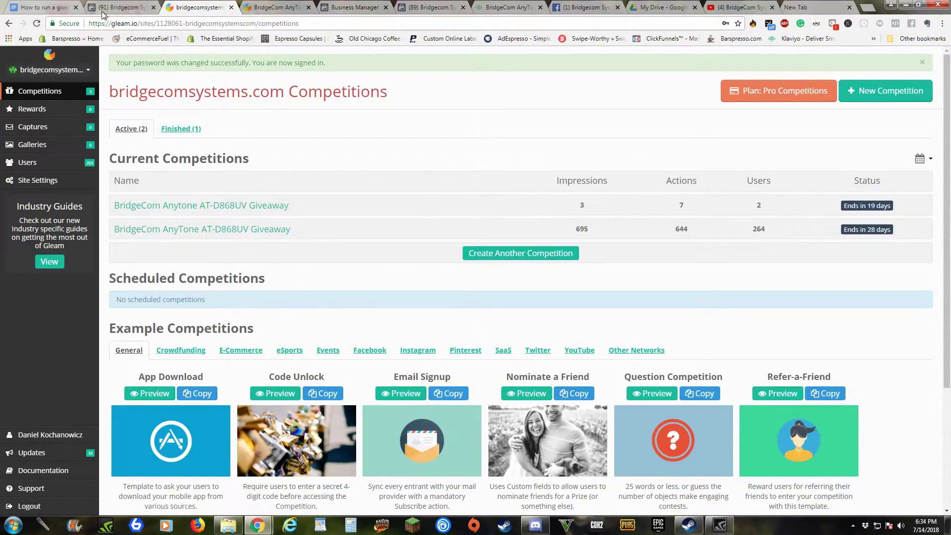
left_click(71, 6)
left_click(403, 358)
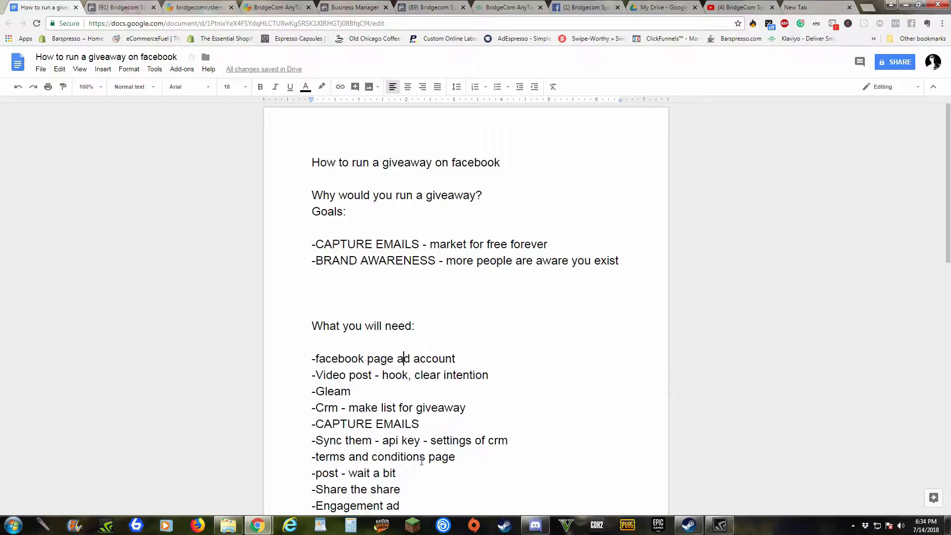
left_click(312, 407)
scroll(365, 386, "down", 1)
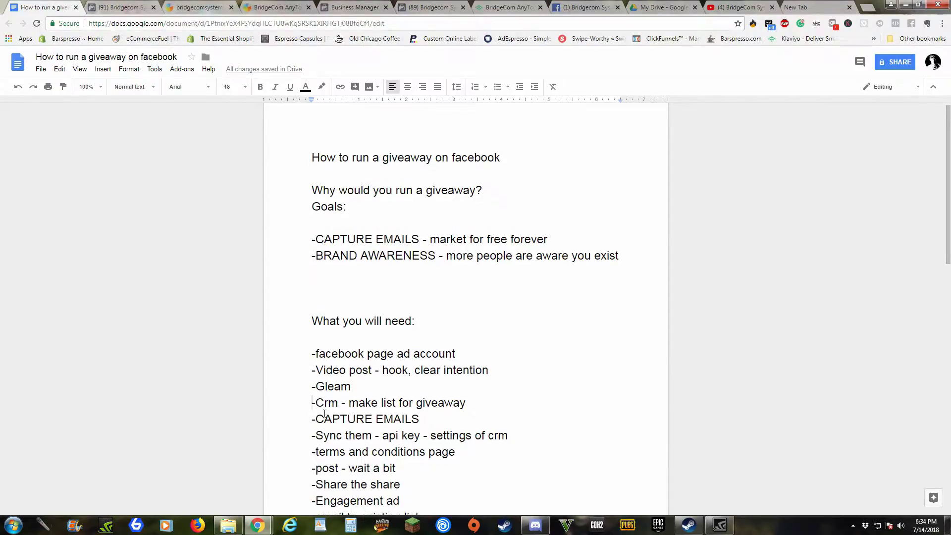
left_click_drag(338, 359, 315, 355)
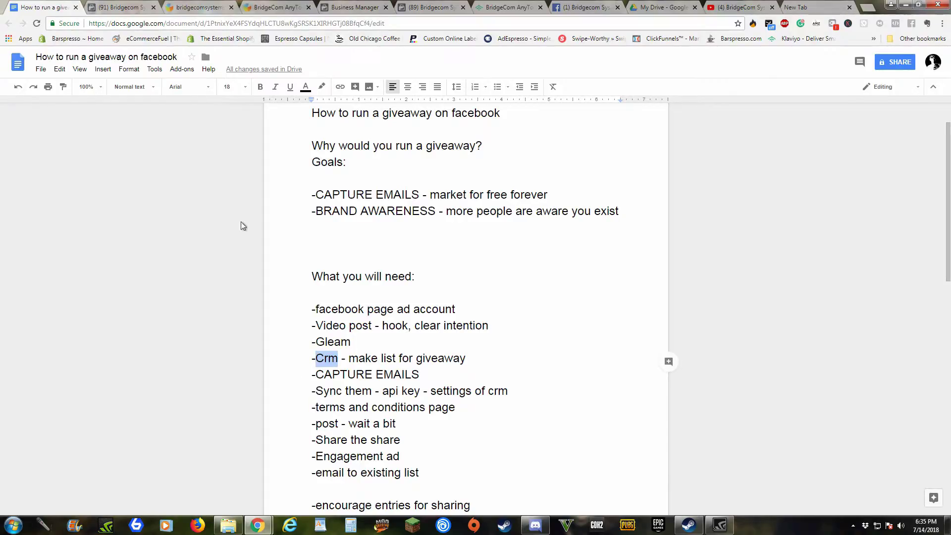
left_click(423, 355)
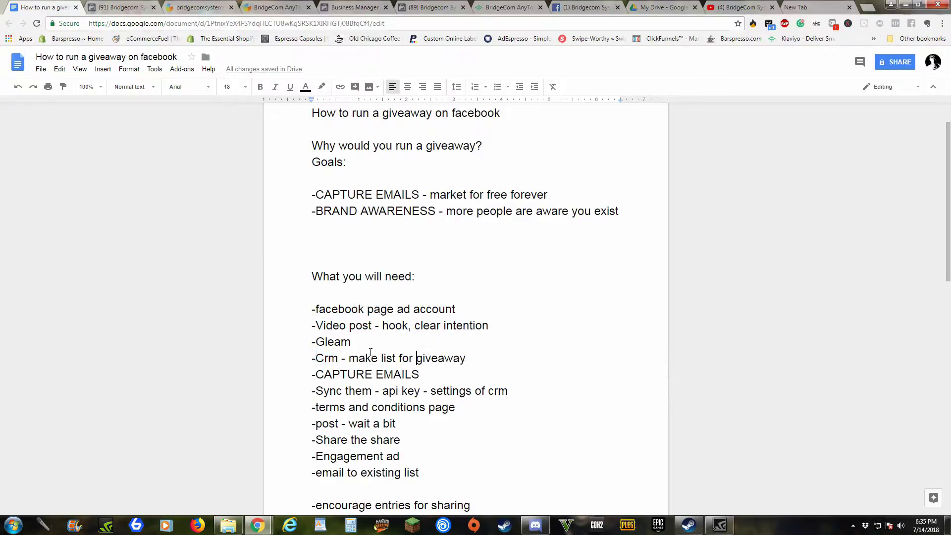
left_click_drag(380, 359, 342, 359)
left_click(339, 359)
left_click_drag(372, 359, 667, 377)
left_click(374, 375)
left_click(251, 6)
left_click(197, 7)
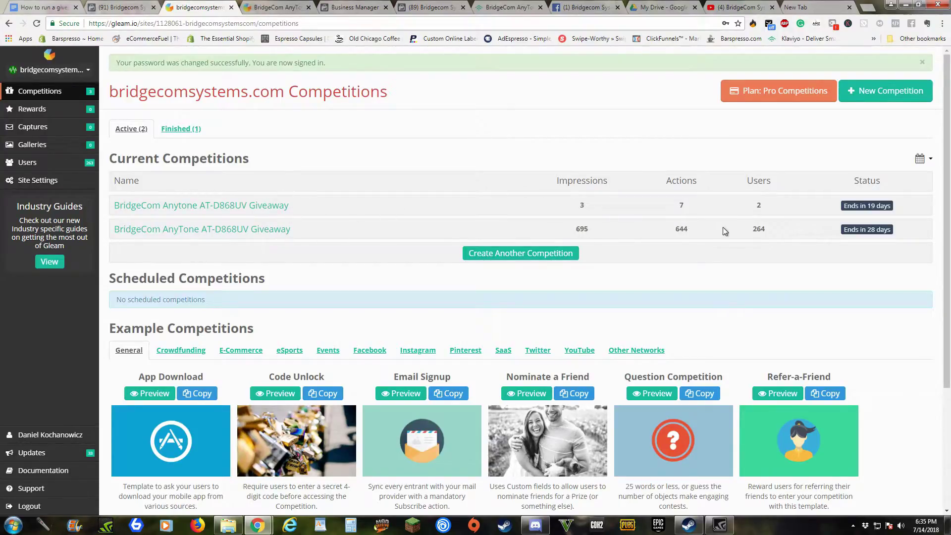
Step: Note the giveaway's 264 users and open BridgeCom AnyTone AT-D868UV Giveaway in the editor
double_click(759, 229)
left_click(288, 231)
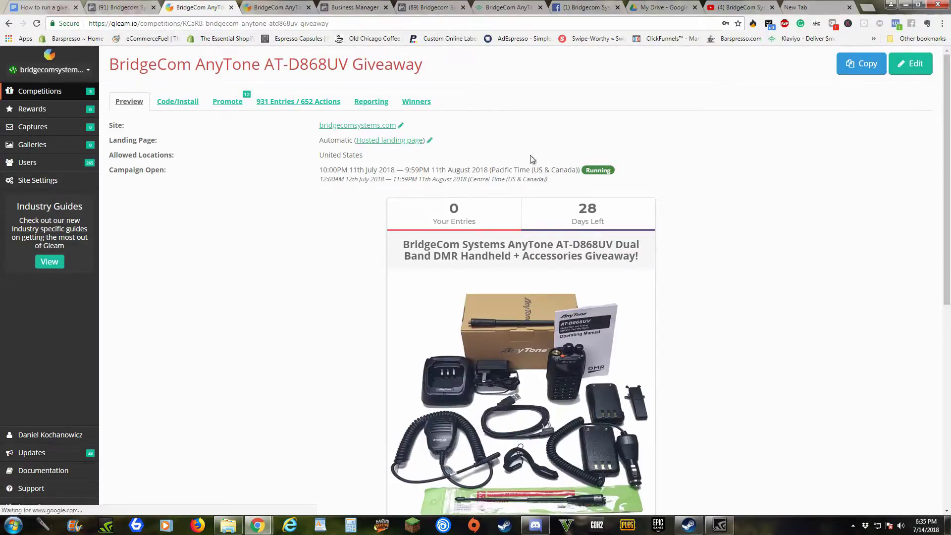
scroll(375, 223, "down", 2)
scroll(374, 223, "down", 1)
scroll(374, 223, "down", 1)
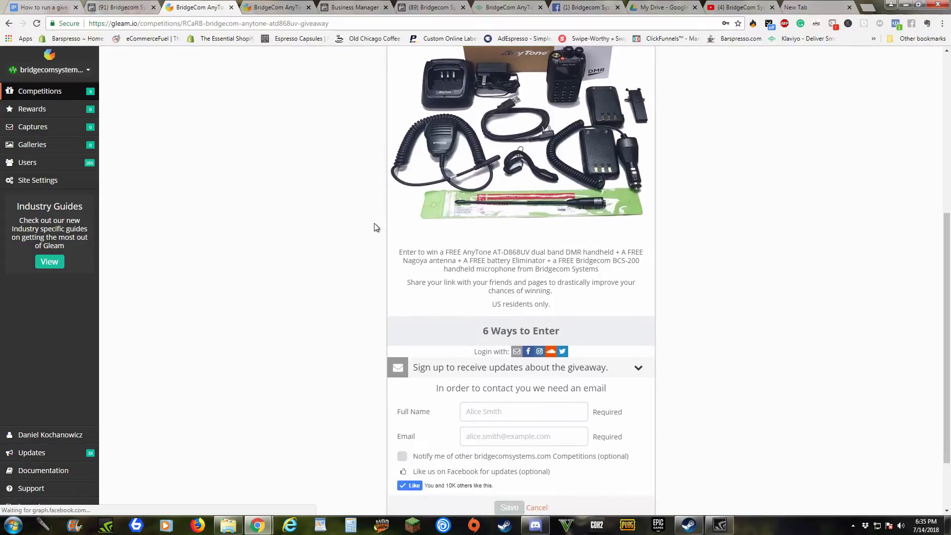
scroll(374, 223, "down", 1)
scroll(357, 216, "up", 2)
scroll(339, 206, "up", 3)
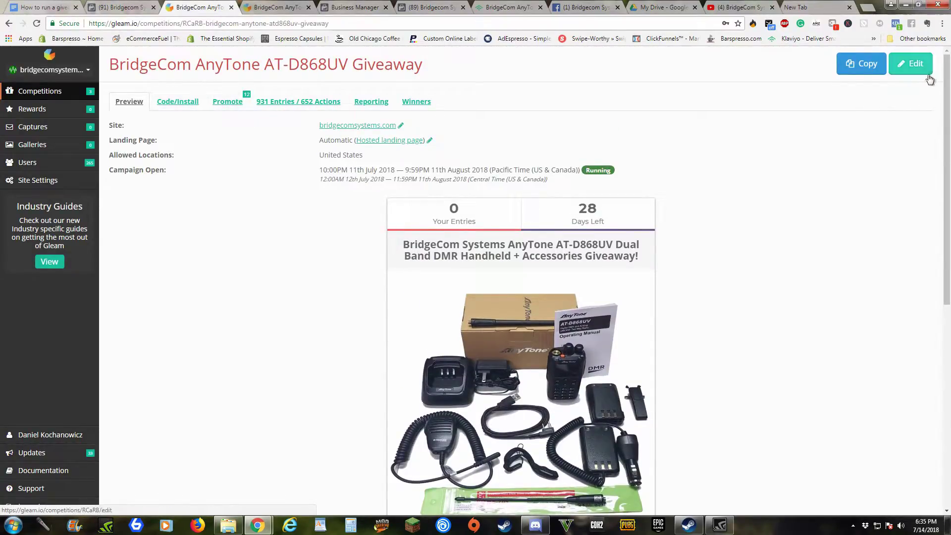
left_click(912, 64)
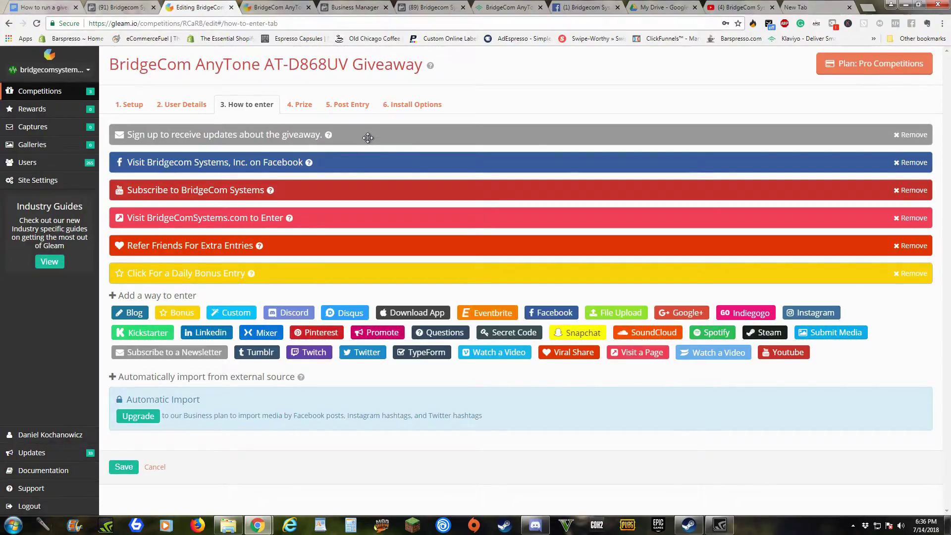
Step: Sign up with autofilled name and email, opting into competition news, then reveal the referral link
left_click(283, 7)
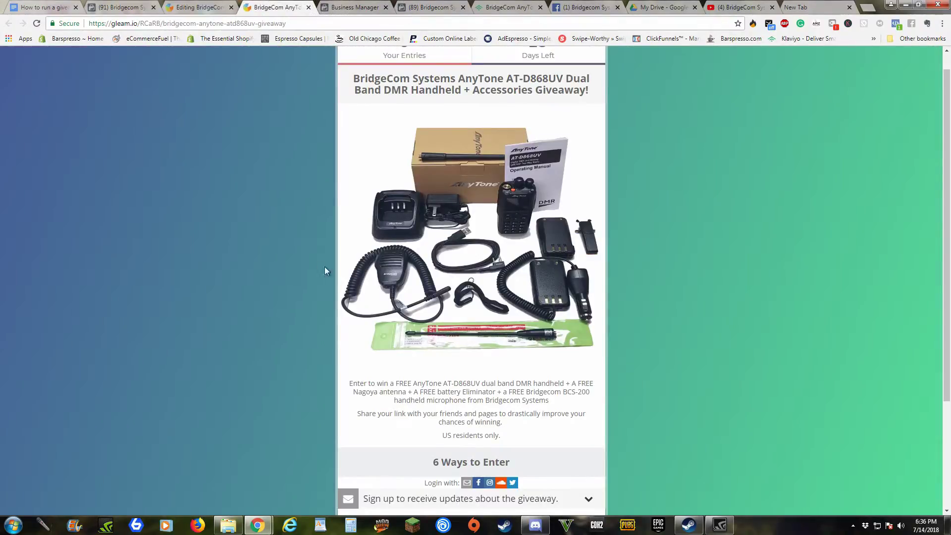
scroll(324, 268, "down", 2)
left_click(461, 394)
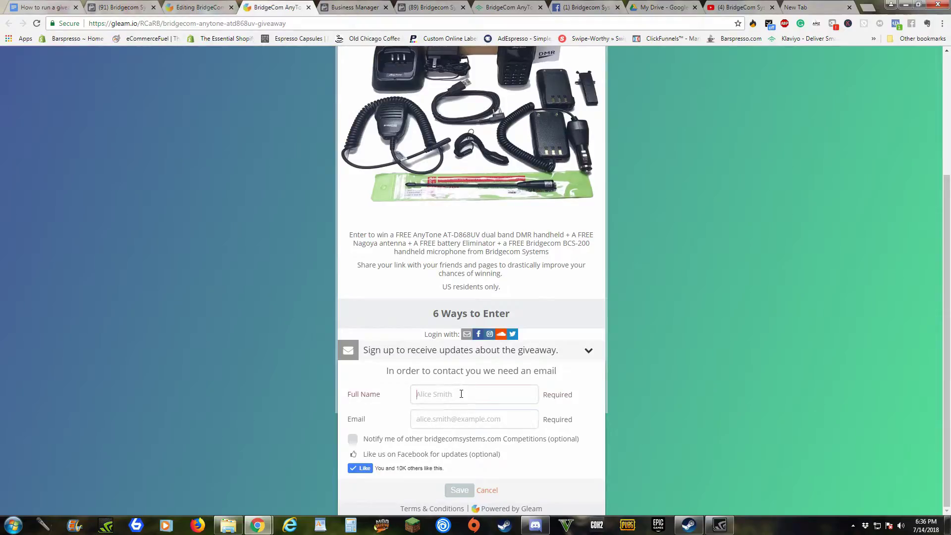
type("daniel")
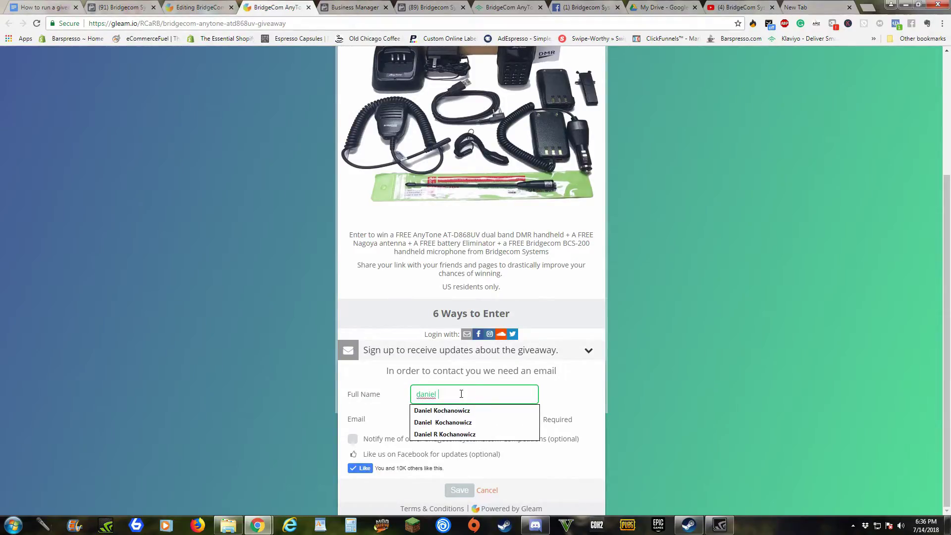
type(" koc")
left_click(446, 410)
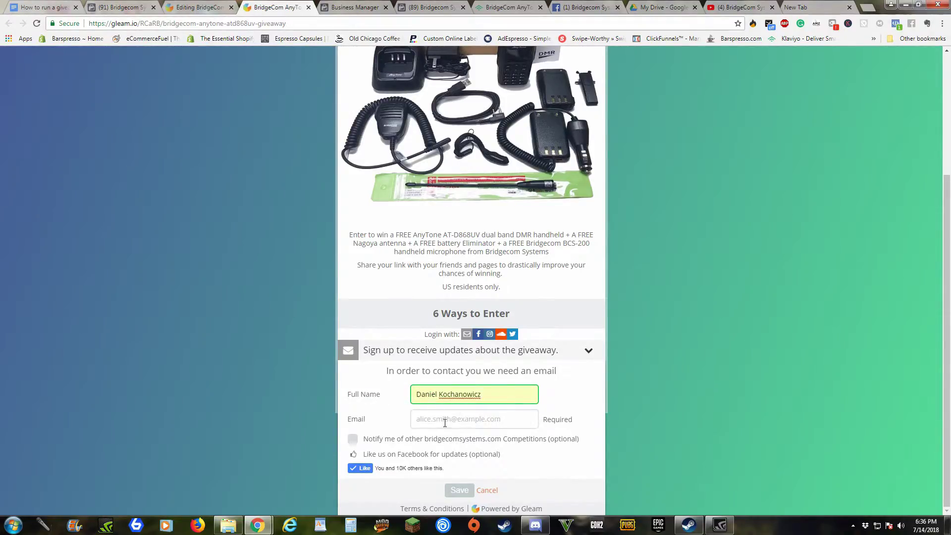
left_click(422, 417)
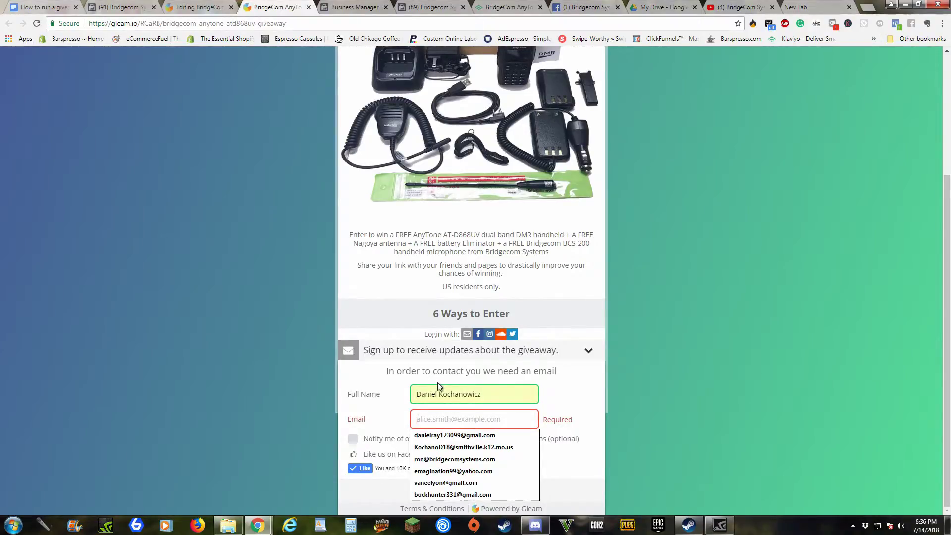
left_click(479, 438)
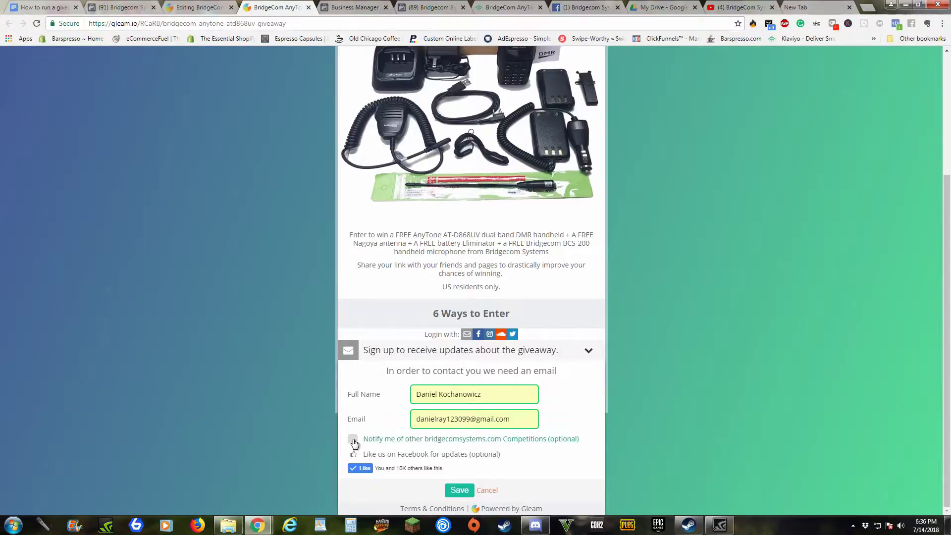
left_click(353, 439)
left_click(468, 494)
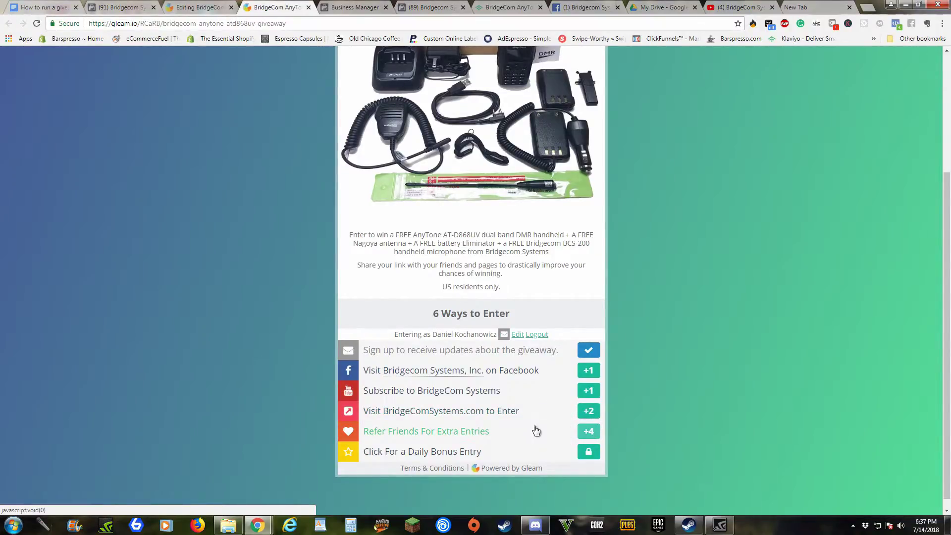
left_click(596, 437)
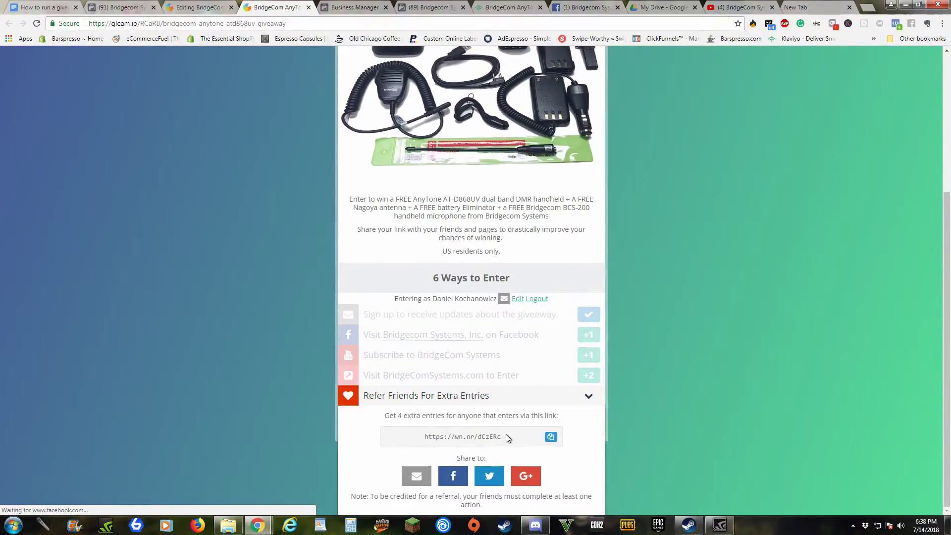
left_click_drag(506, 434, 414, 429)
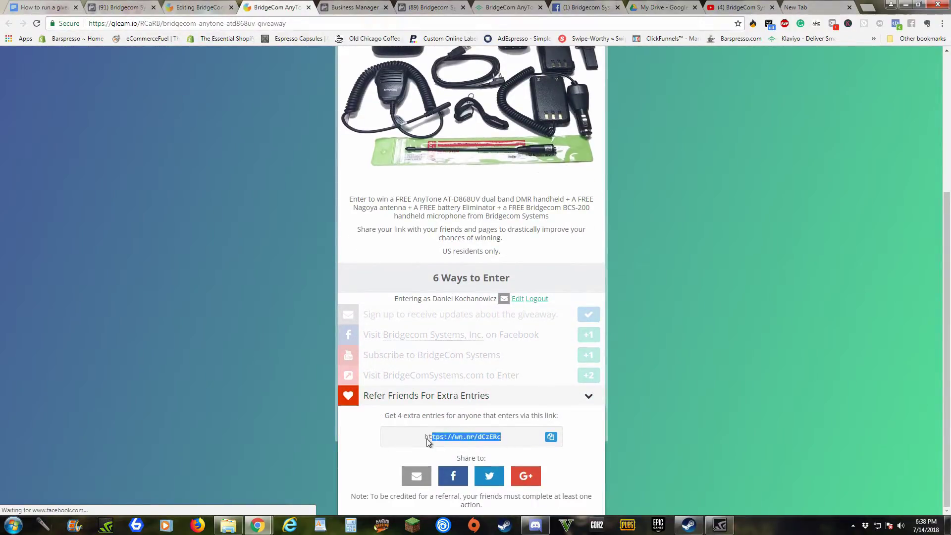
left_click(572, 416)
left_click_drag(509, 436, 437, 436)
left_click(569, 399)
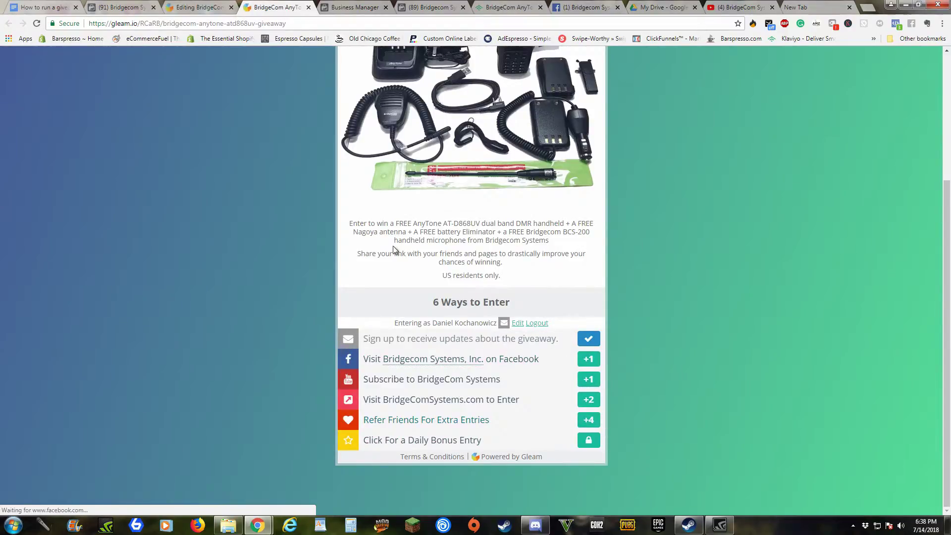
scroll(476, 431, "up", 3)
scroll(417, 431, "down", 3)
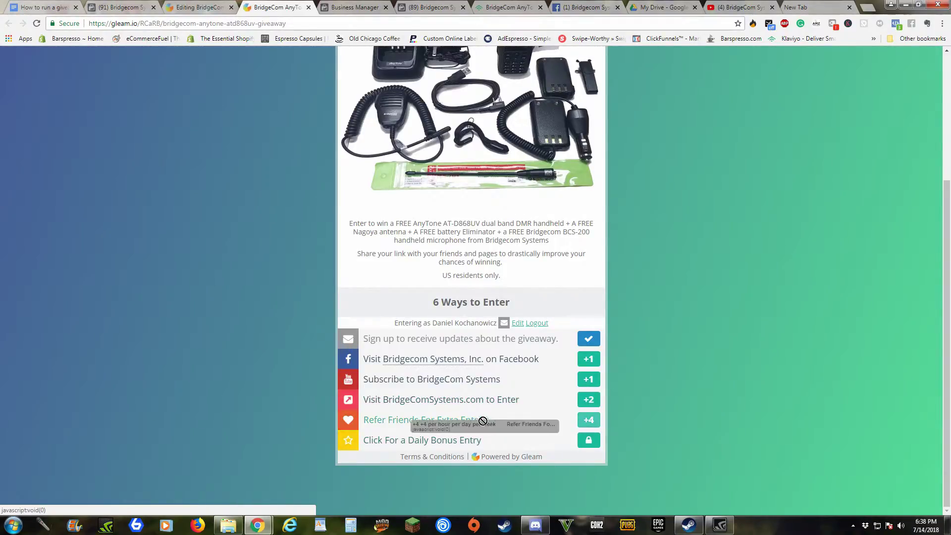
left_click(417, 364)
scroll(225, 274, "up", 3)
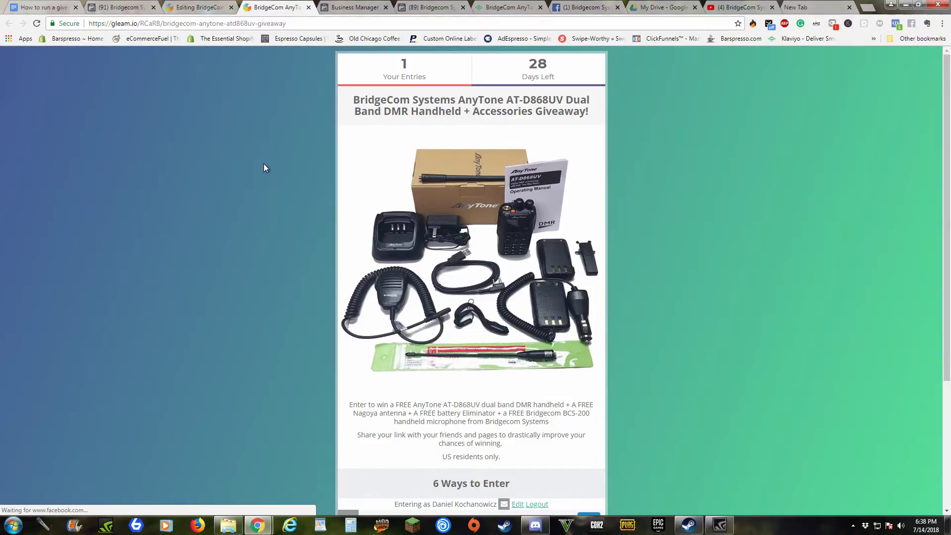
scroll(267, 200, "down", 3)
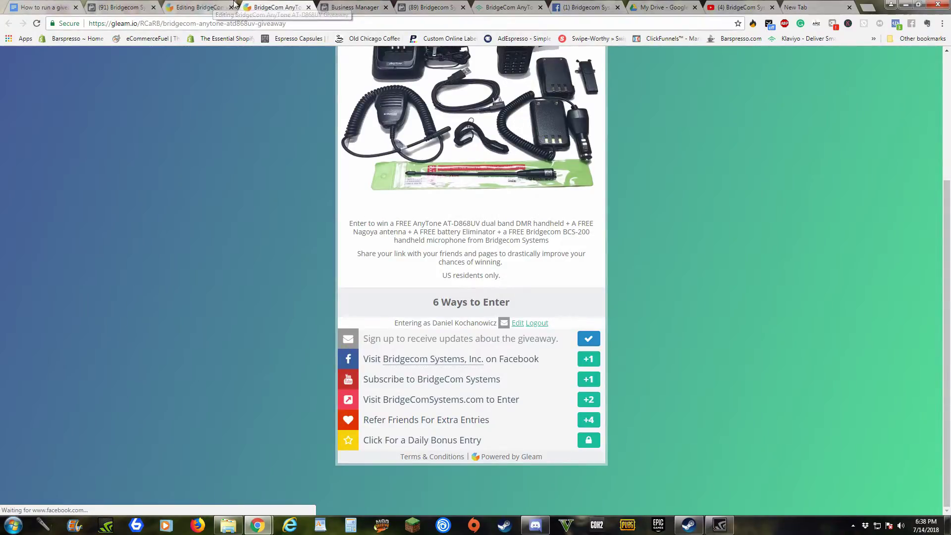
left_click(120, 7)
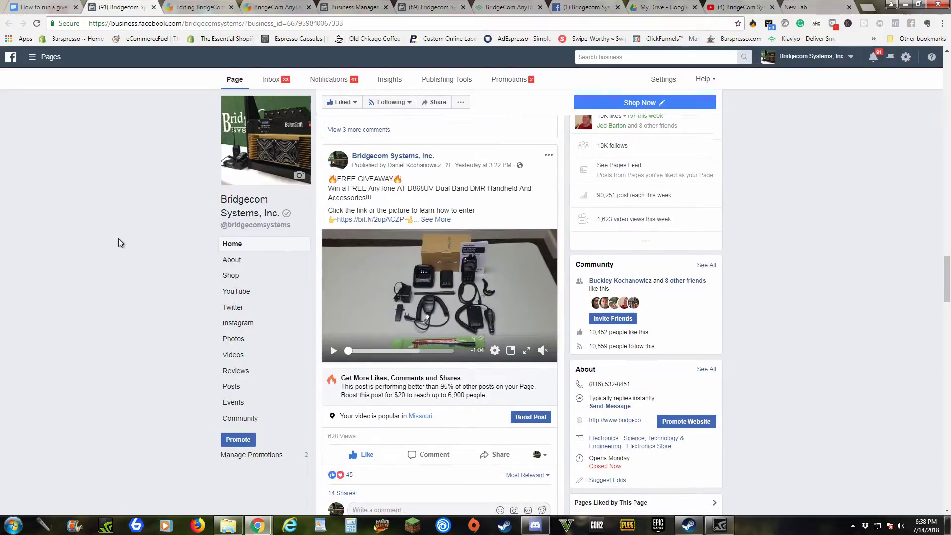
Step: Expand the giveaway post's full caption and briefly play the video
left_click(435, 221)
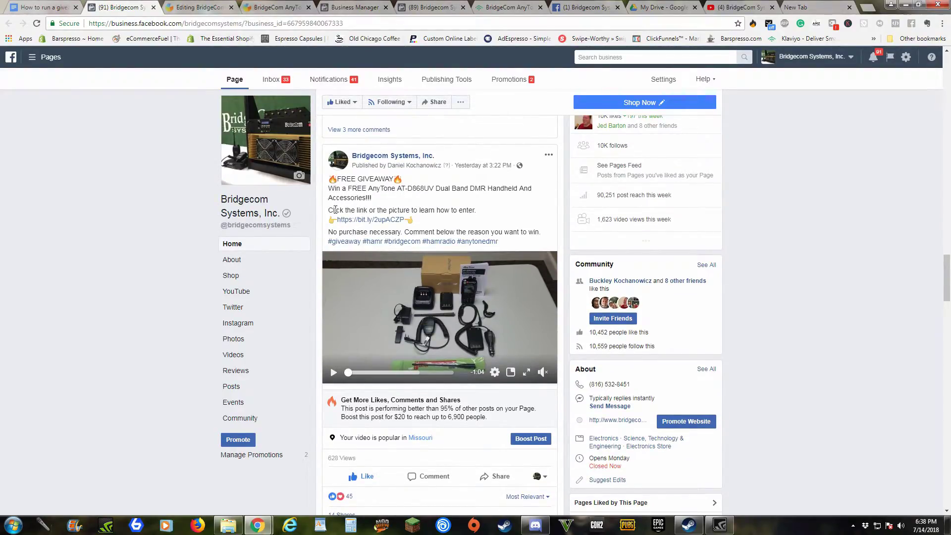
left_click(335, 374)
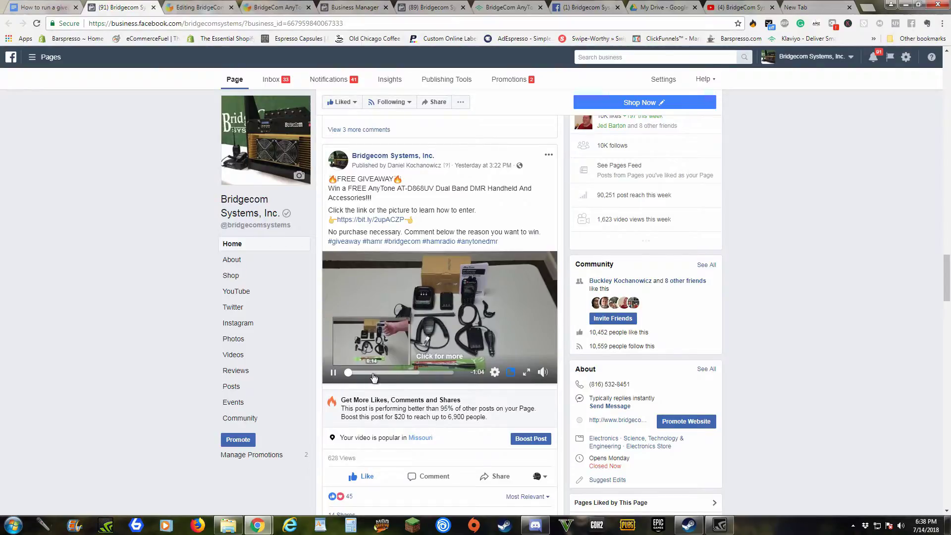
left_click(335, 378)
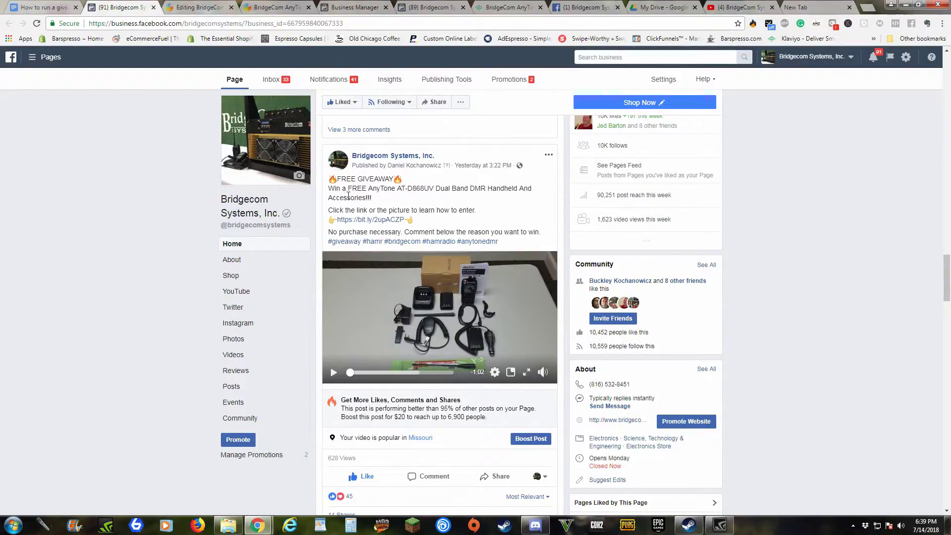
Step: Highlight the prize, how-to-enter, no-purchase-necessary and comment-to-win caption lines
left_click_drag(348, 195, 393, 205)
left_click(393, 205)
left_click_drag(332, 211, 464, 211)
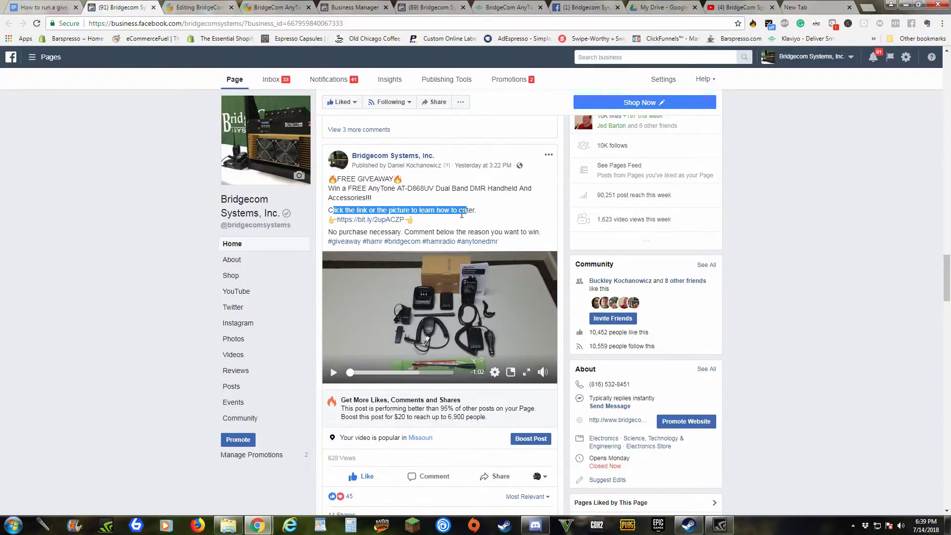
left_click(448, 221)
left_click_drag(329, 232, 412, 231)
left_click(392, 231)
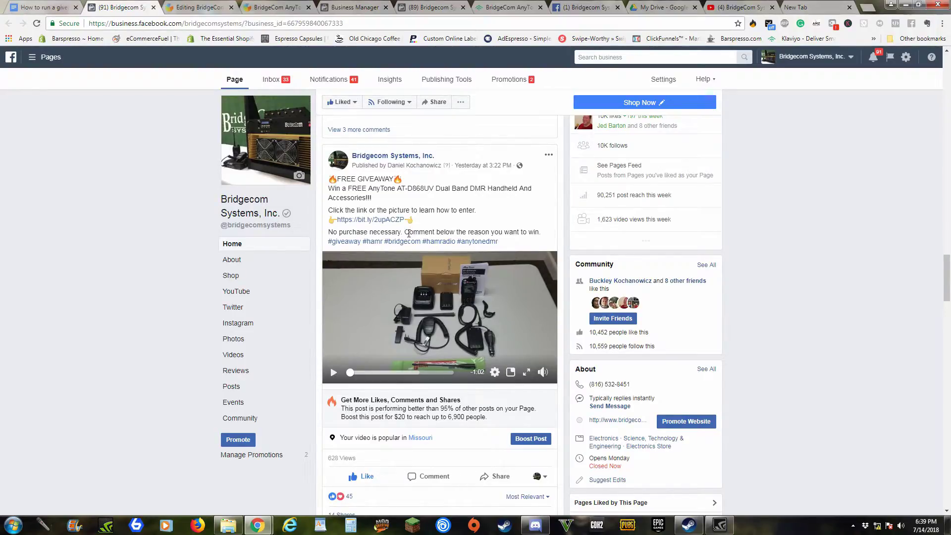
mouse_move(404, 231)
left_mouse_down()
mouse_move(329, 232)
mouse_move(540, 233)
left_mouse_up()
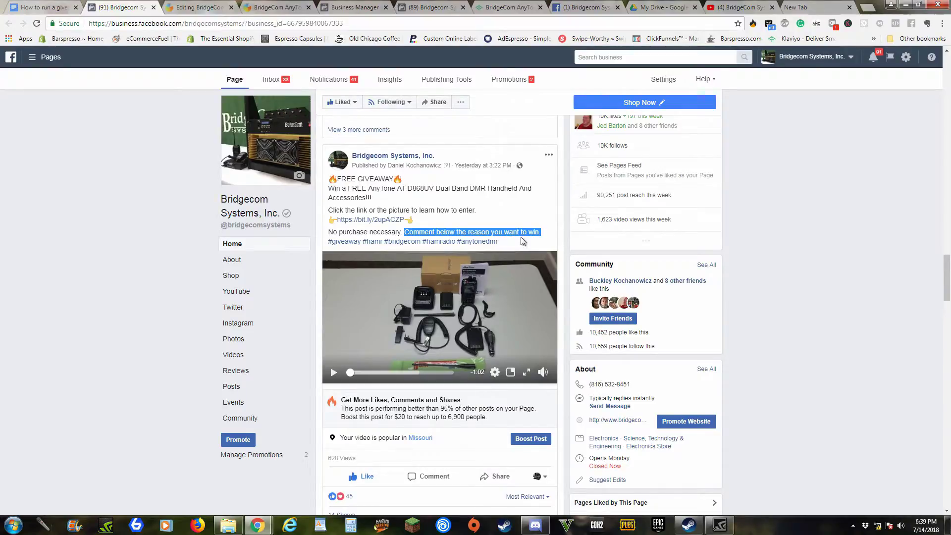
left_click(523, 239)
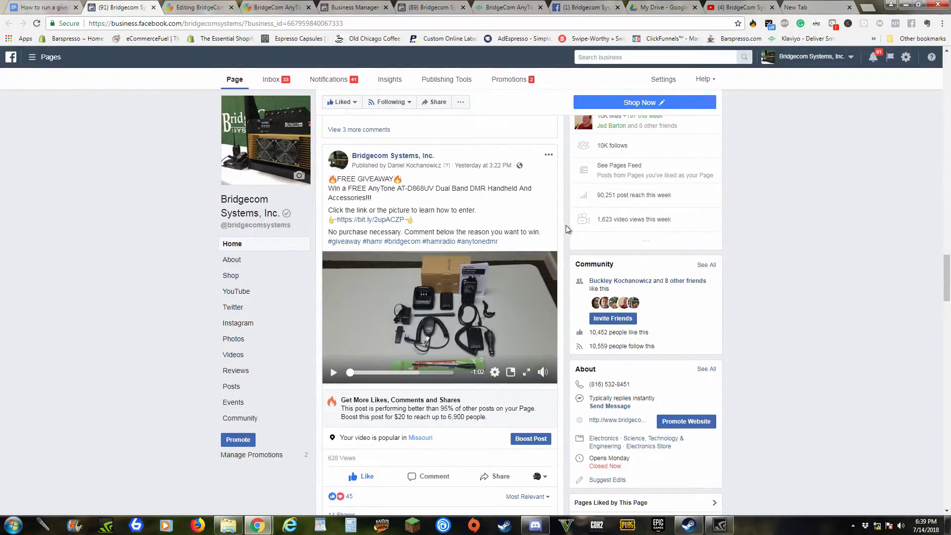
scroll(454, 305, "down", 2)
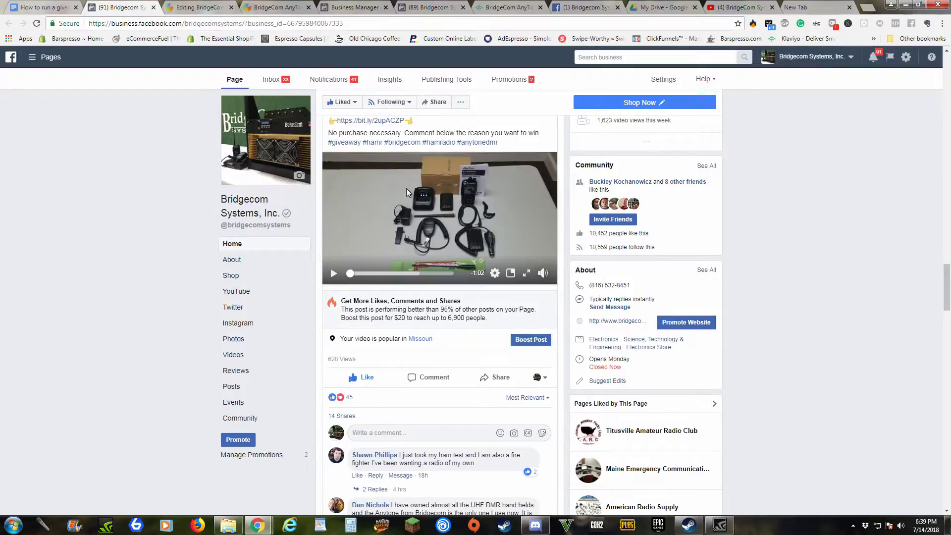
scroll(399, 313, "down", 2)
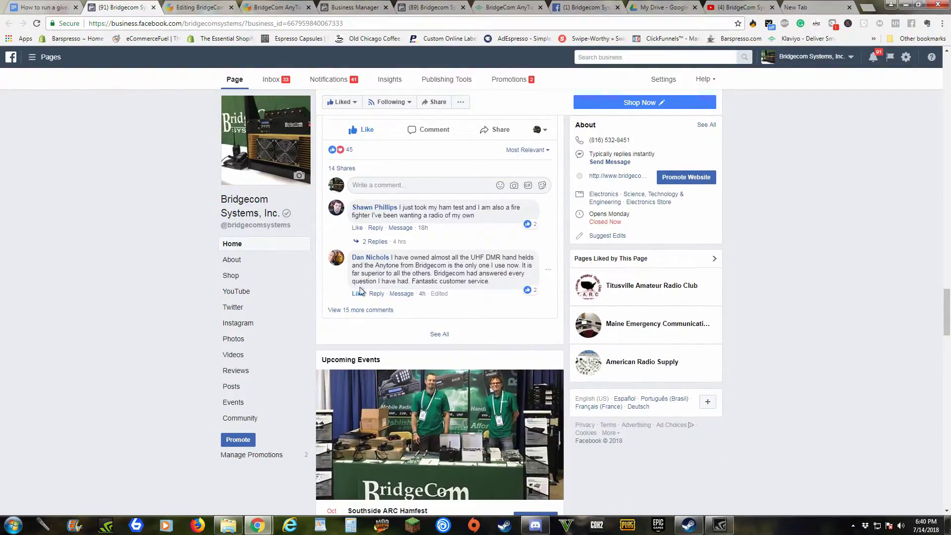
scroll(316, 220, "up", 3)
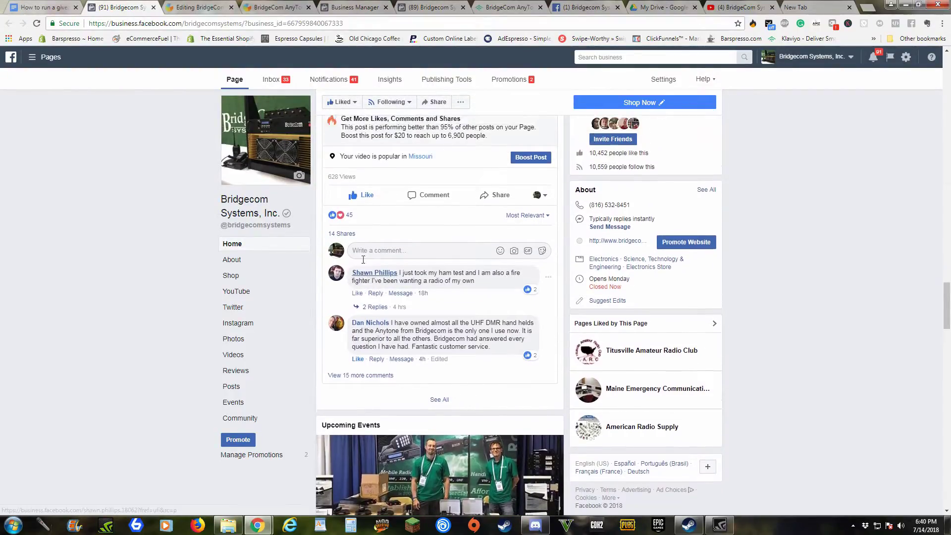
scroll(428, 329, "up", 3)
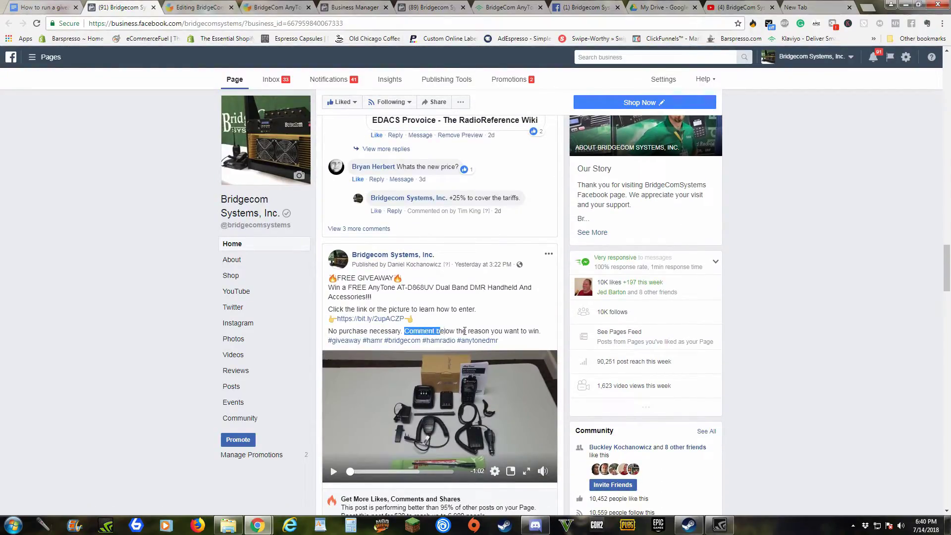
left_click_drag(406, 331, 522, 331)
scroll(407, 372, "down", 2)
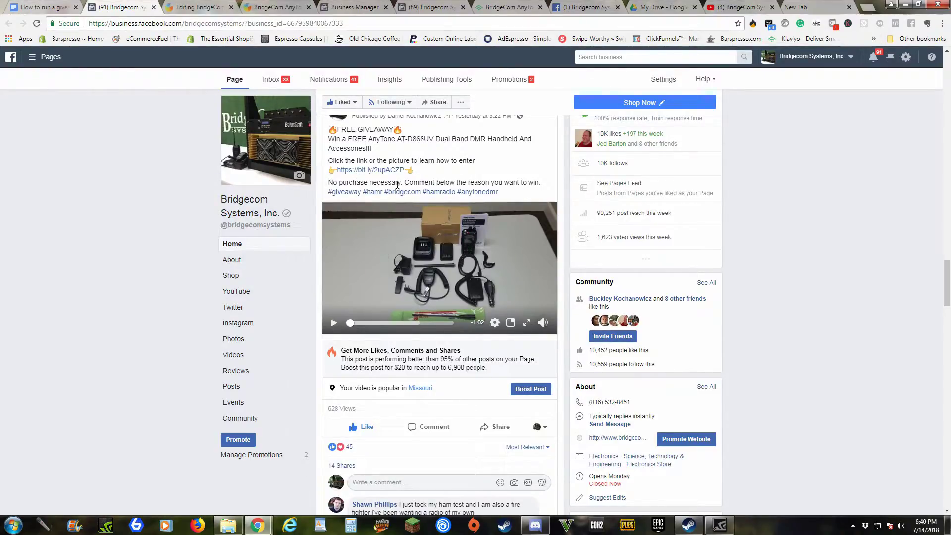
scroll(393, 196, "up", 1)
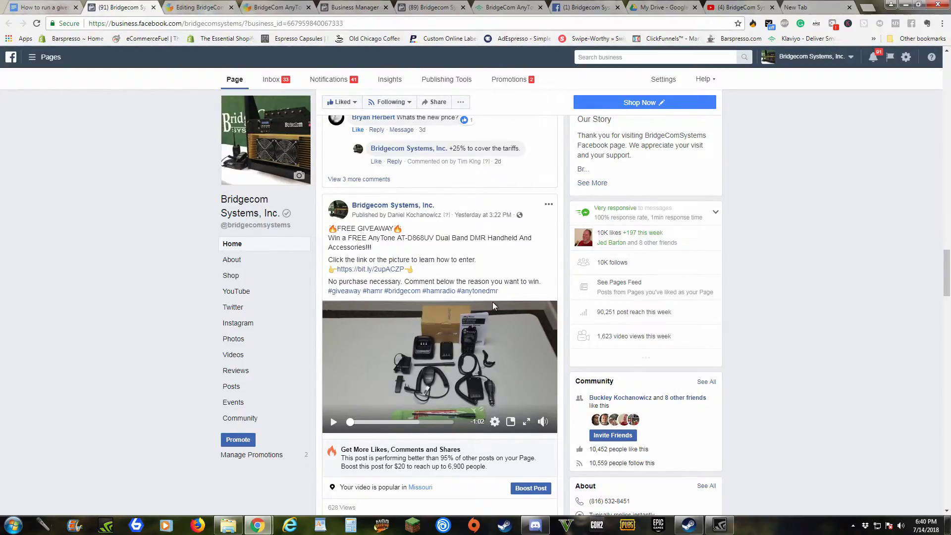
left_click(68, 7)
scroll(336, 251, "down", 3)
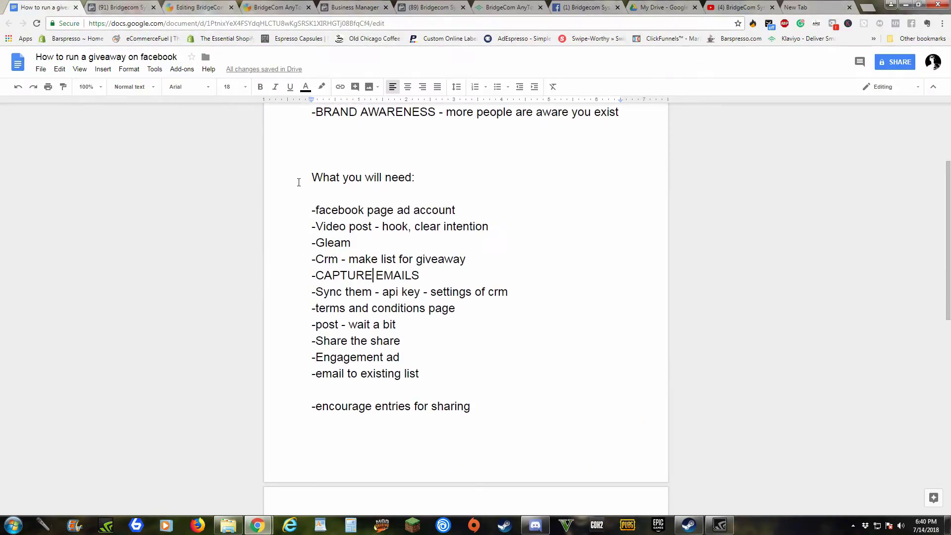
mouse_move(298, 182)
left_mouse_down()
mouse_move(482, 342)
mouse_move(584, 365)
left_mouse_up()
left_click(480, 343)
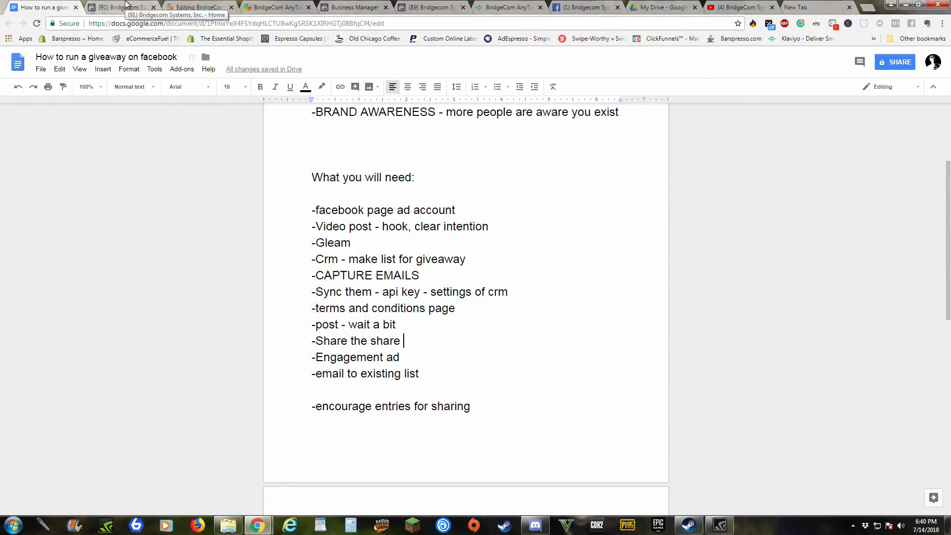
left_click(127, 5)
scroll(417, 372, "down", 2)
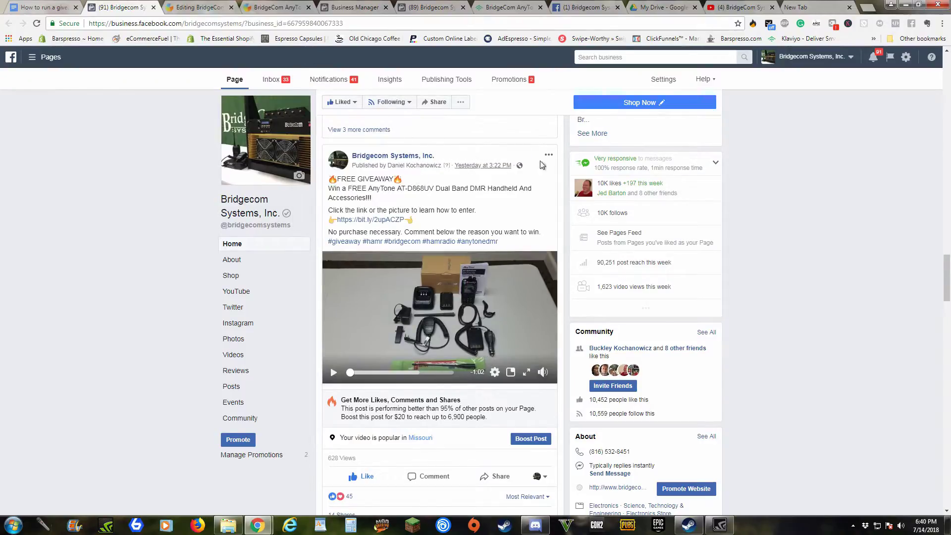
Step: Close the shares list, try sharing the giveaway post to a Page, then cancel
left_click(583, 9)
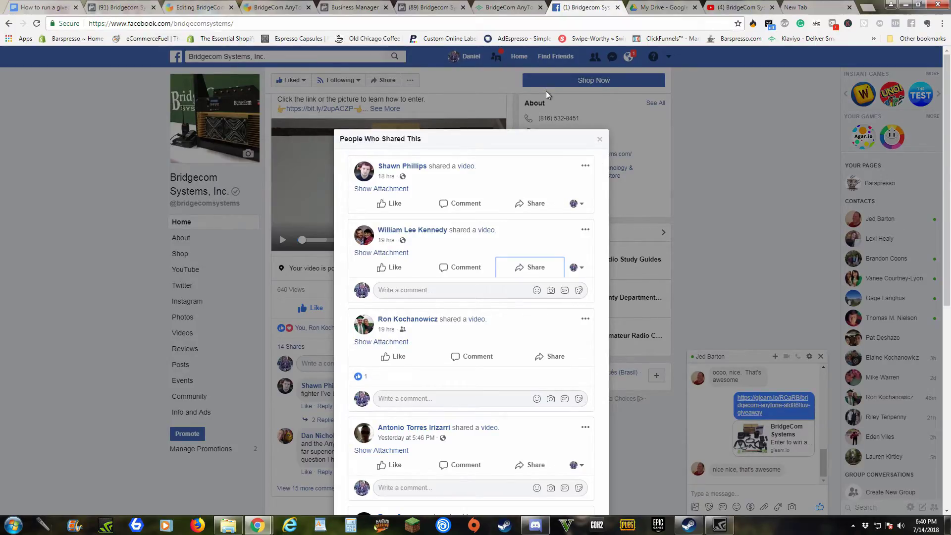
left_click(600, 140)
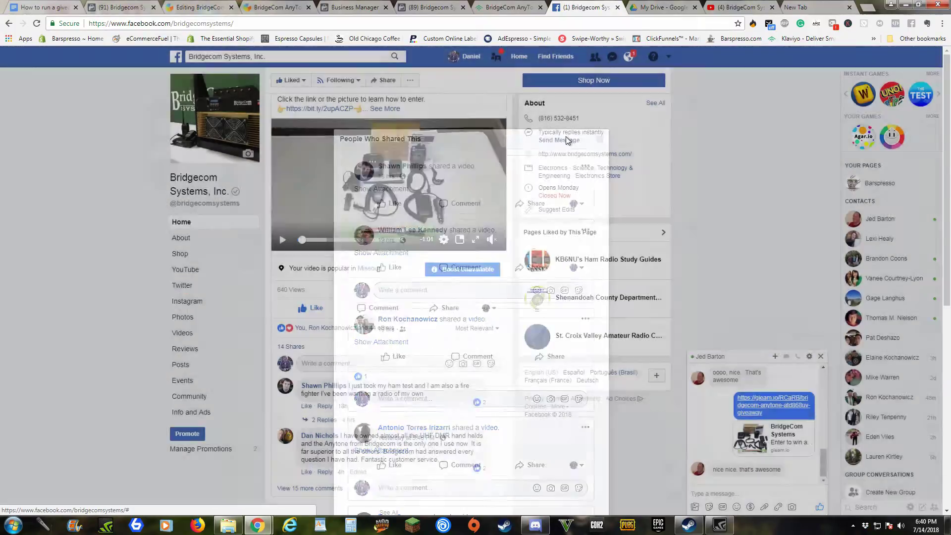
scroll(206, 350, "up", 2)
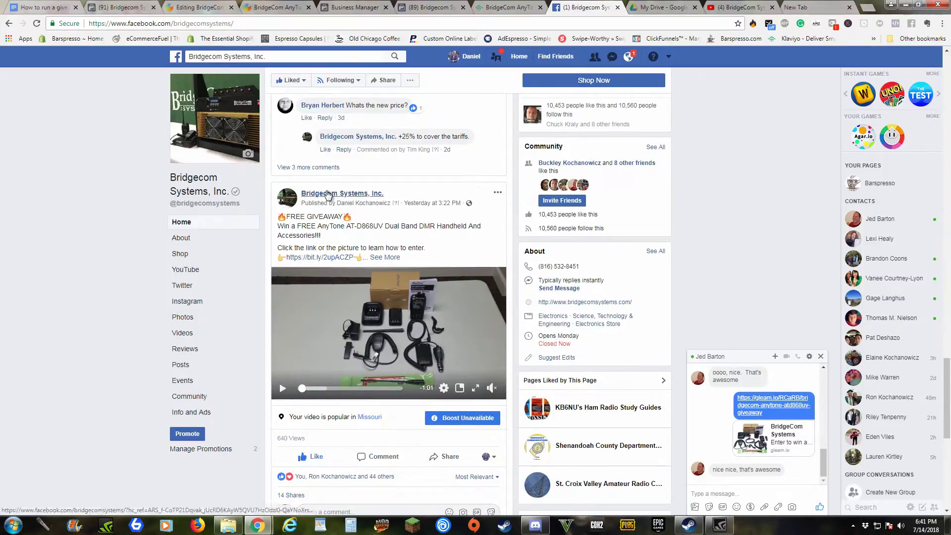
left_click(459, 462)
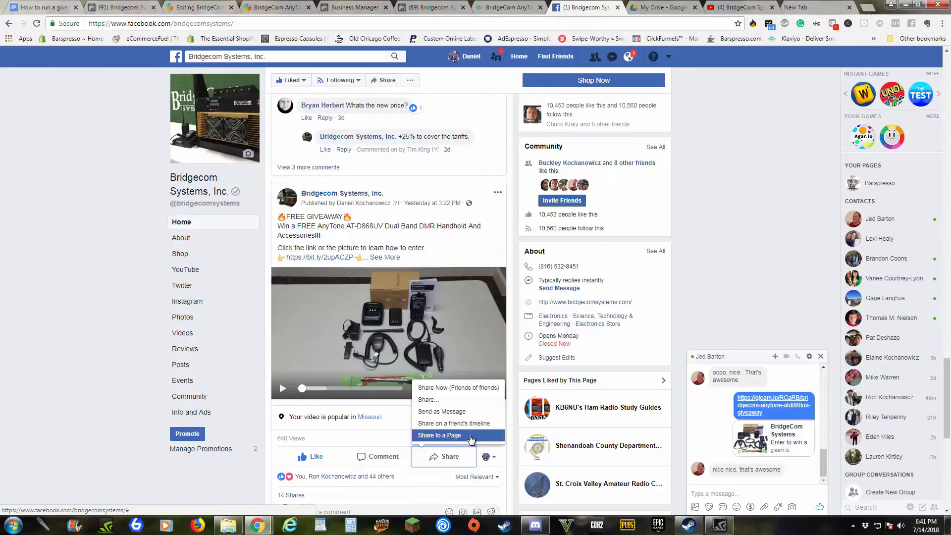
left_click(469, 438)
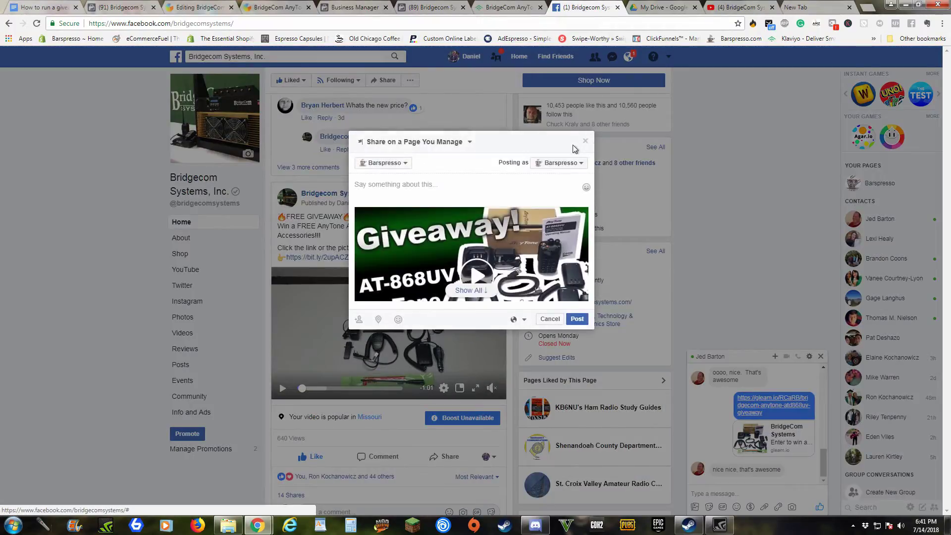
left_click(585, 141)
scroll(301, 365, "down", 2)
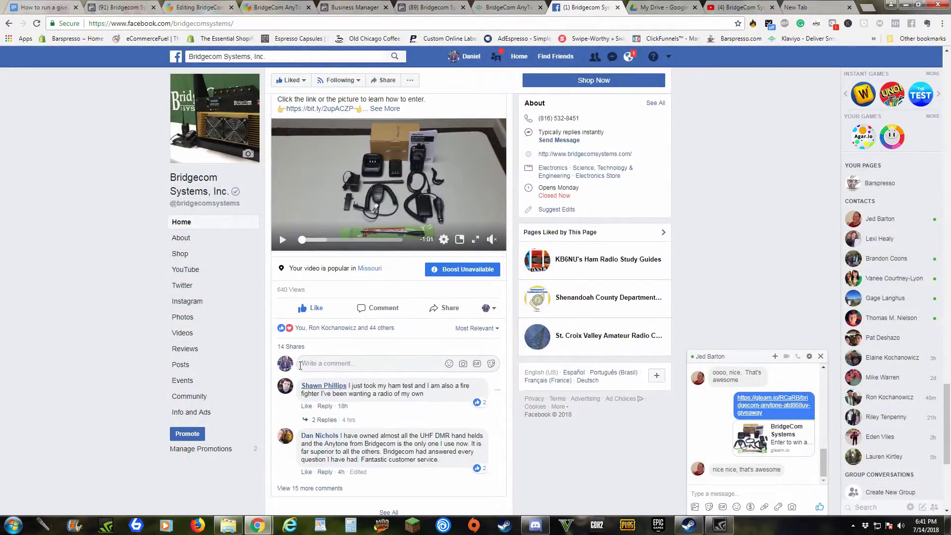
Step: From one person's share in the shares list, open the share-to-managed-page dialog
left_click(292, 347)
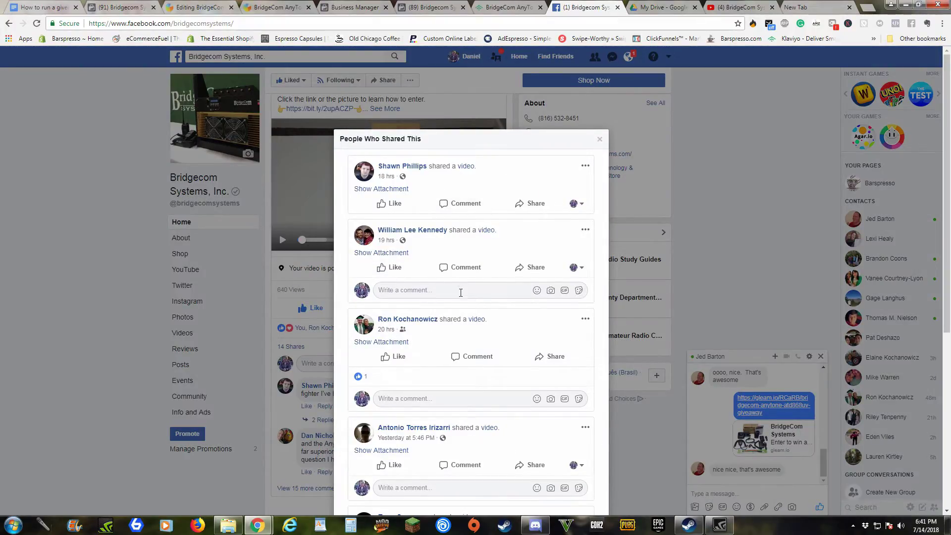
scroll(461, 292, "down", 1)
scroll(475, 368, "down", 3)
scroll(548, 236, "up", 4)
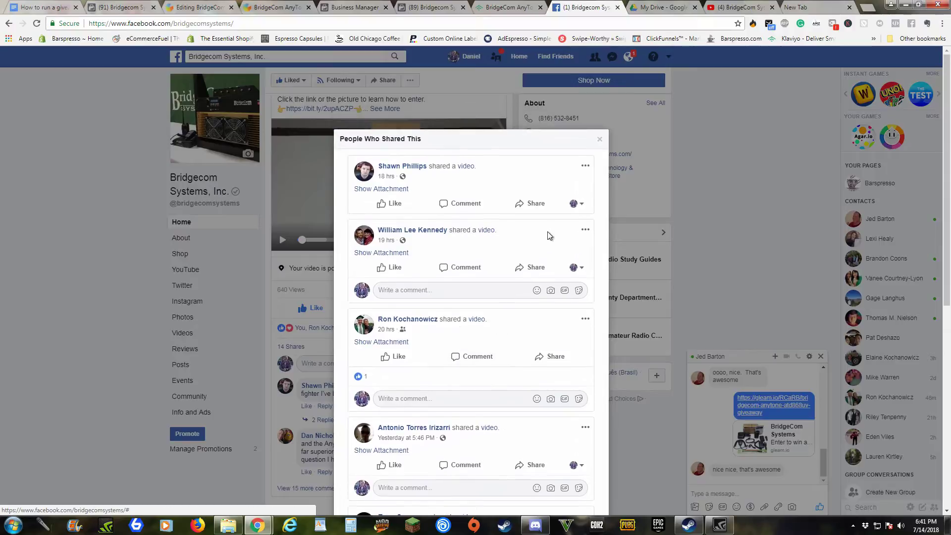
left_click(543, 204)
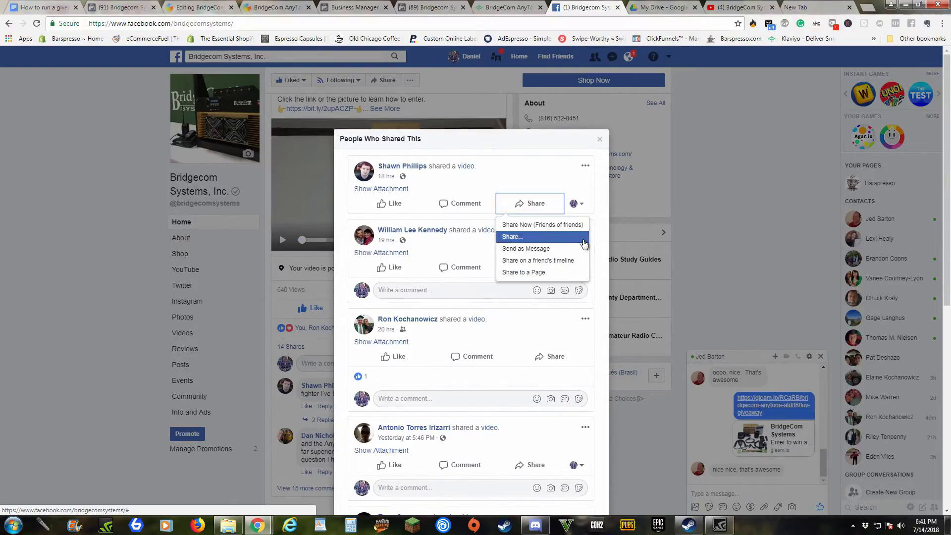
left_click(539, 274)
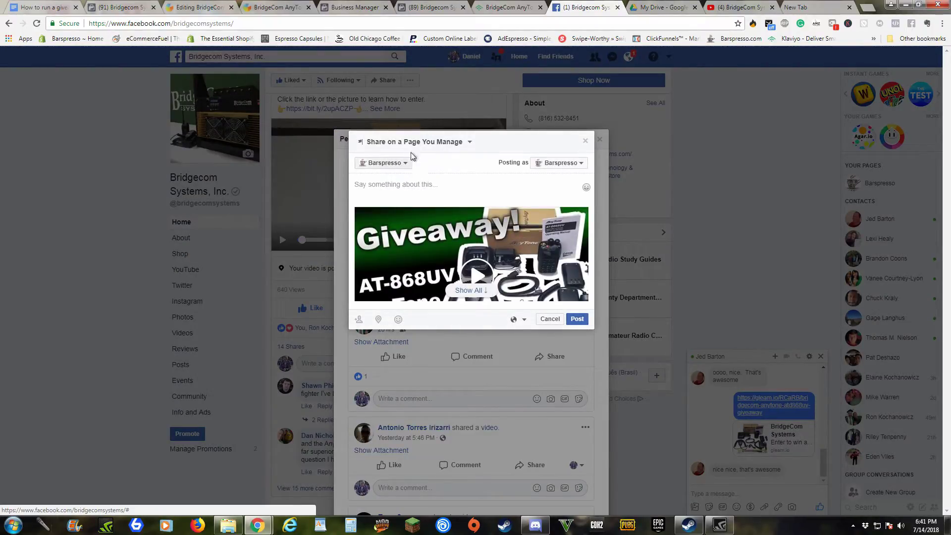
left_click(421, 146)
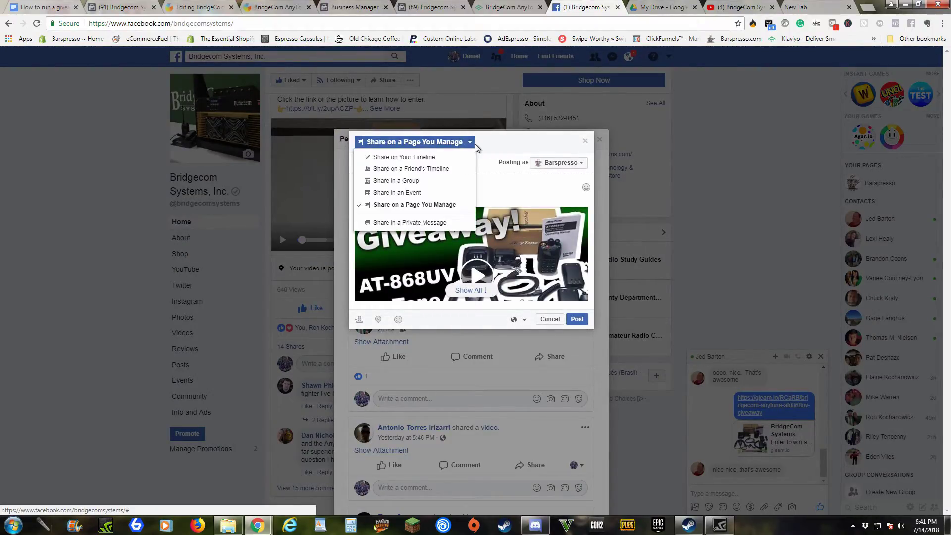
left_click(495, 146)
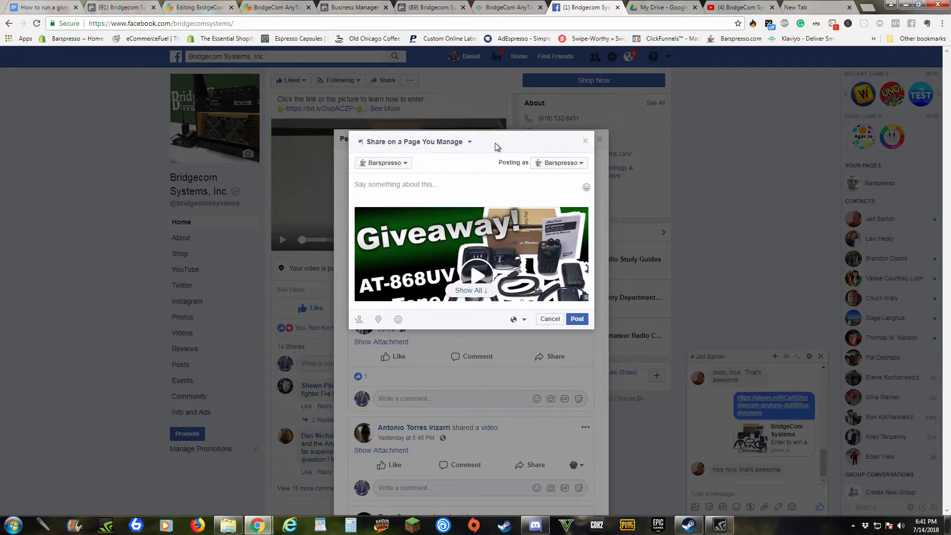
Step: Change the share destination to Share in a Group and clear the 'dmr' group search
left_click(461, 145)
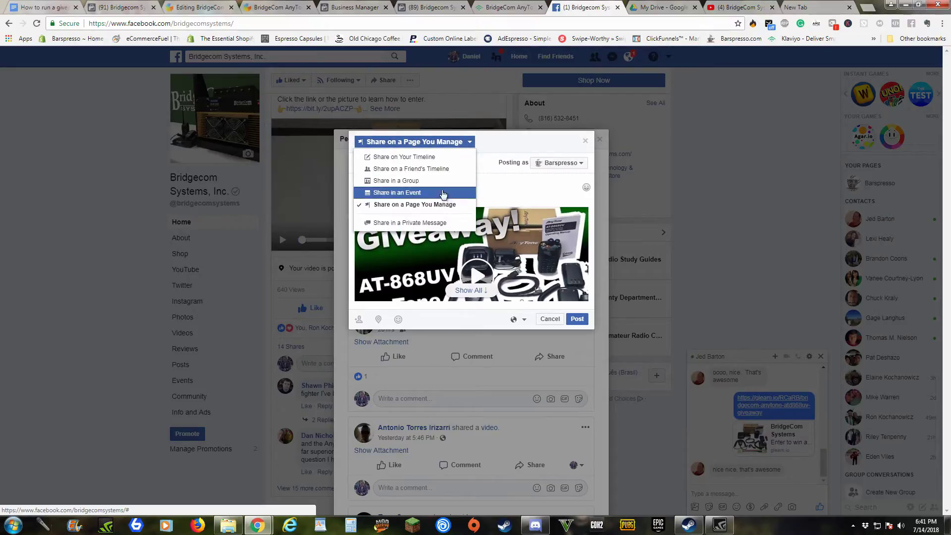
left_click(414, 185)
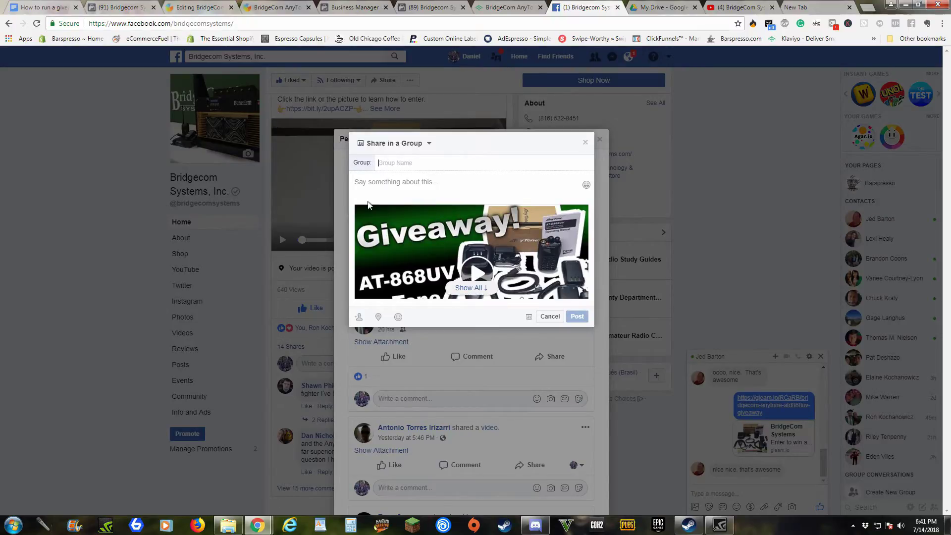
type("dmr")
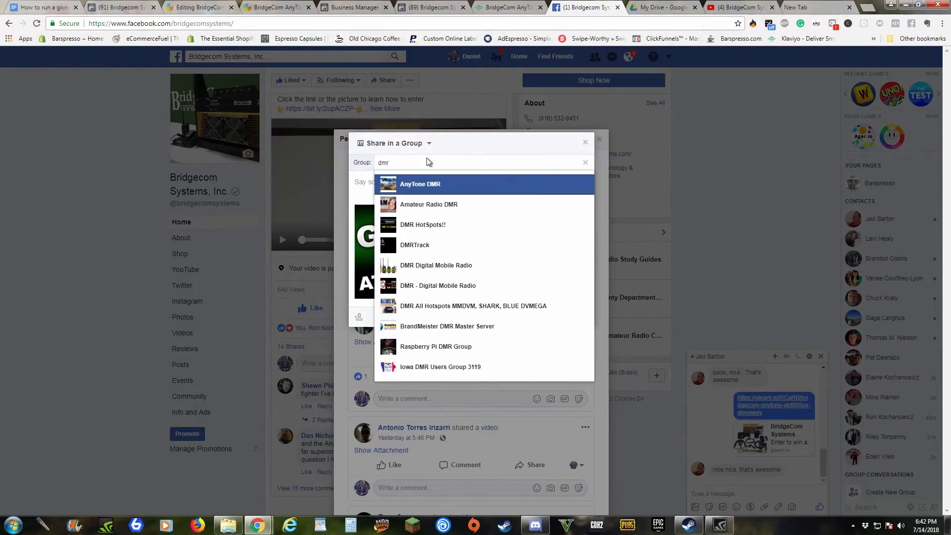
key("BackSpace")
key("BackSpace")
key("BackSpace")
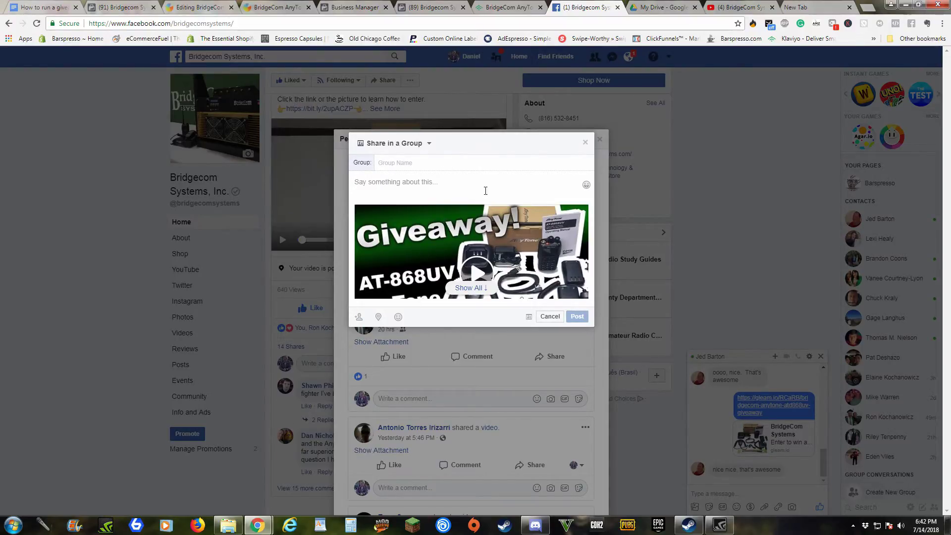
left_click(448, 187)
type("Hey ")
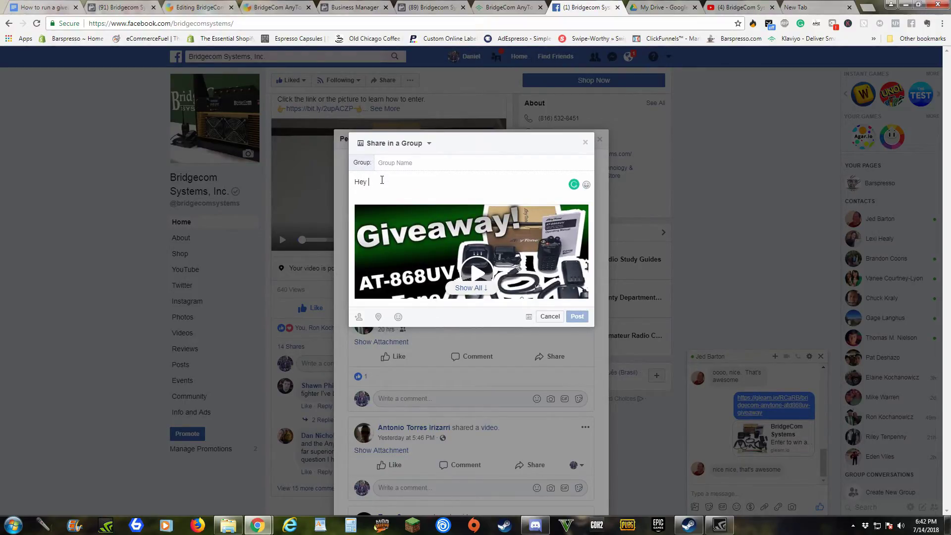
type("guys che")
type("ck out the a")
type("wesome Any")
type("tone")
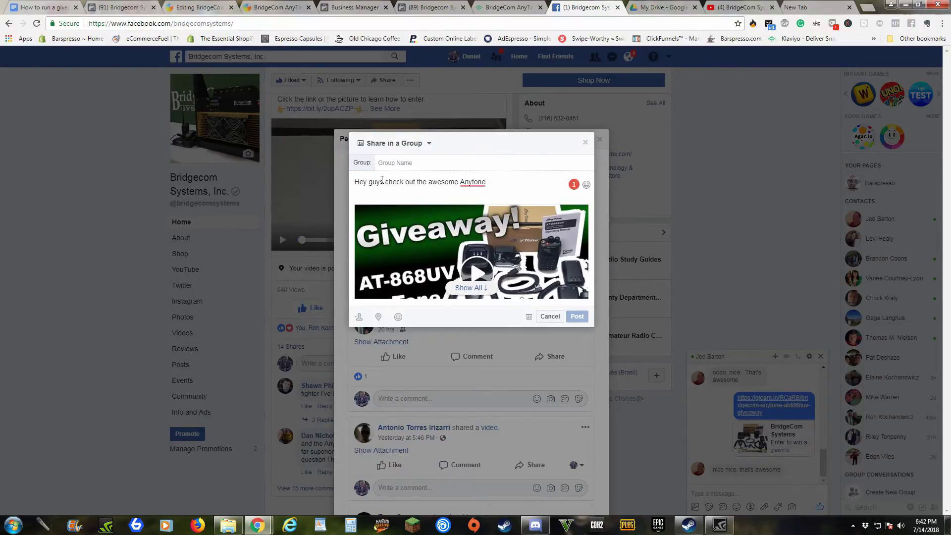
type(" 868 give")
type("way I ")
type("found")
type("!")
Step: Apply the 'giveaway' and 'Hey,' corrections so the group-share message reads correctly
right_click(482, 181)
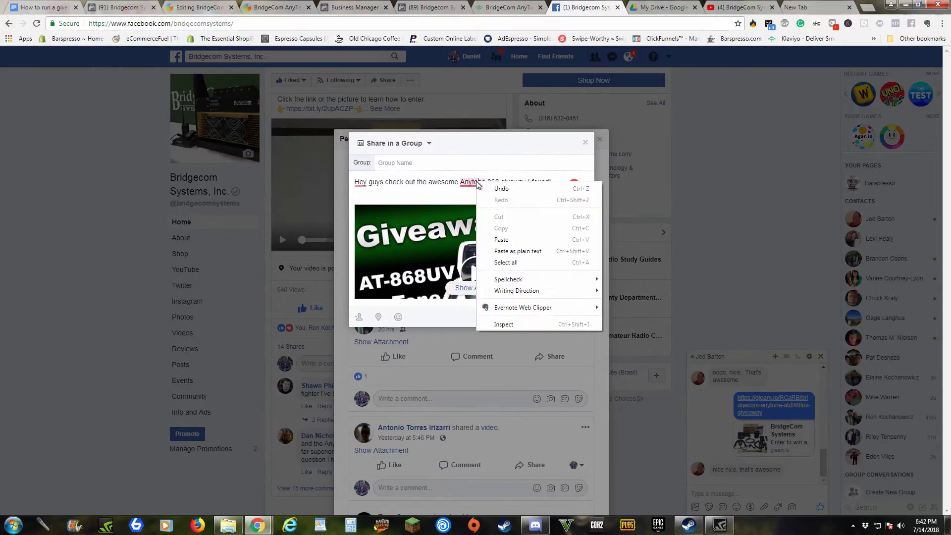
left_click(482, 179)
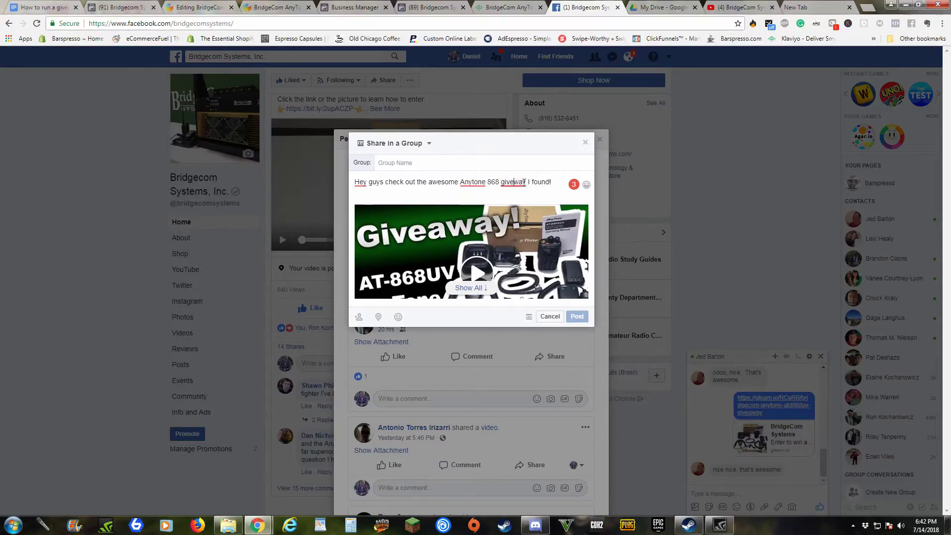
left_click(520, 197)
left_click_drag(511, 183, 464, 182)
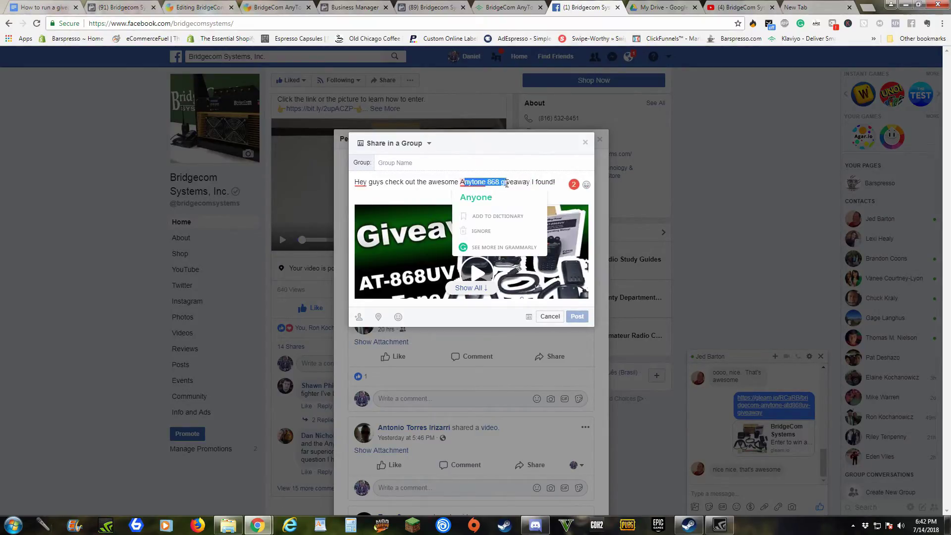
left_click(442, 180)
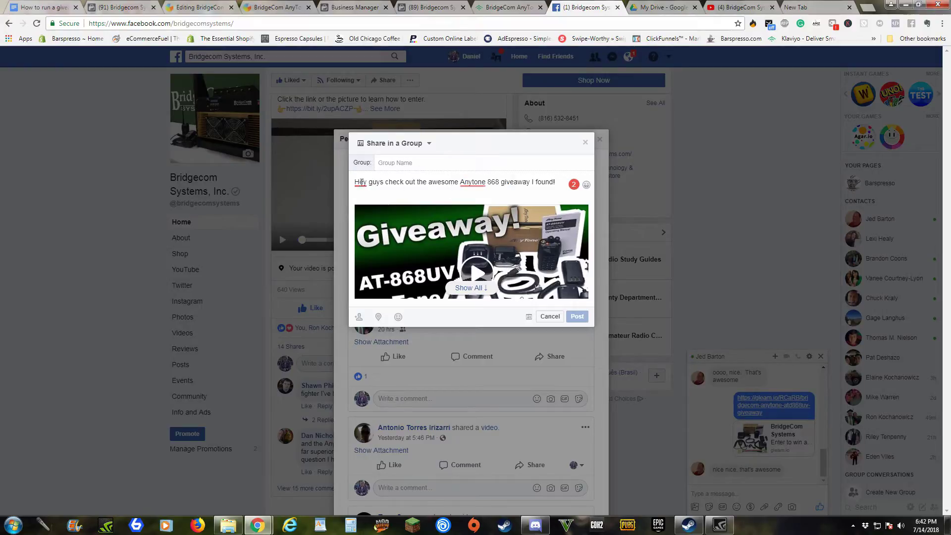
left_click(369, 199)
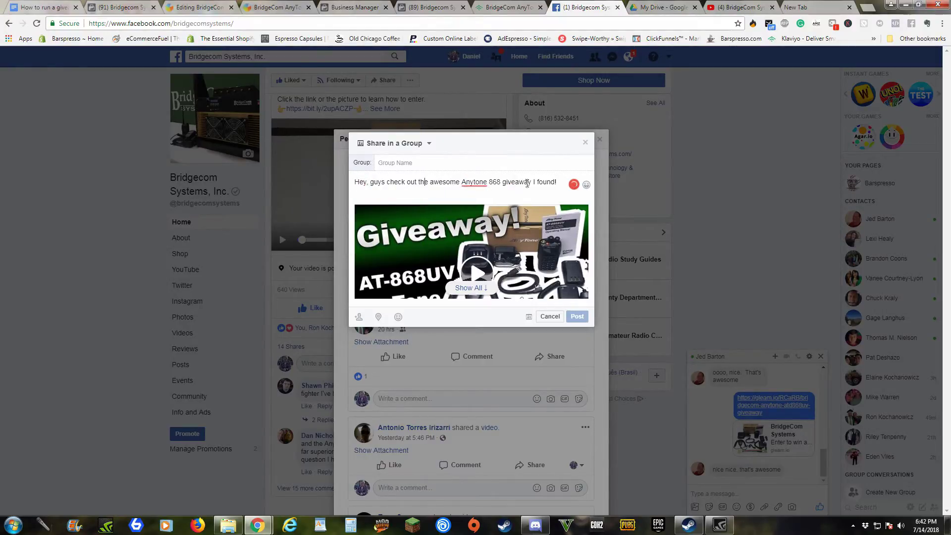
left_click(455, 162)
type("d")
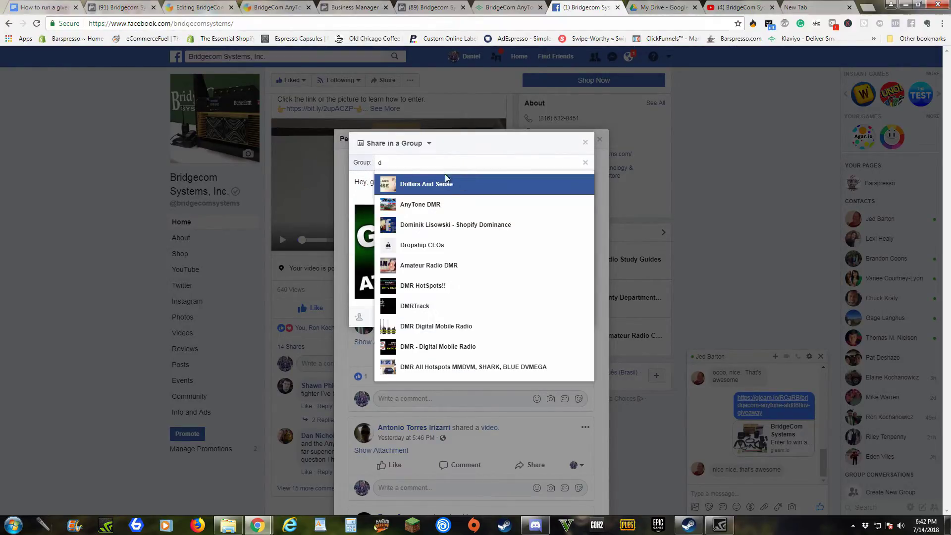
type("mr")
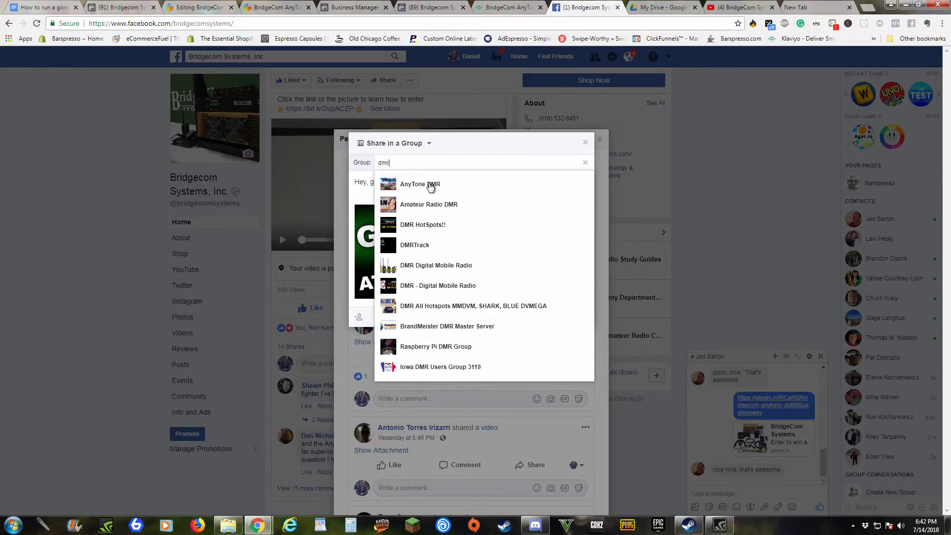
Step: Share to the AnyTone DMR group, then go to Business Manager
left_click(431, 184)
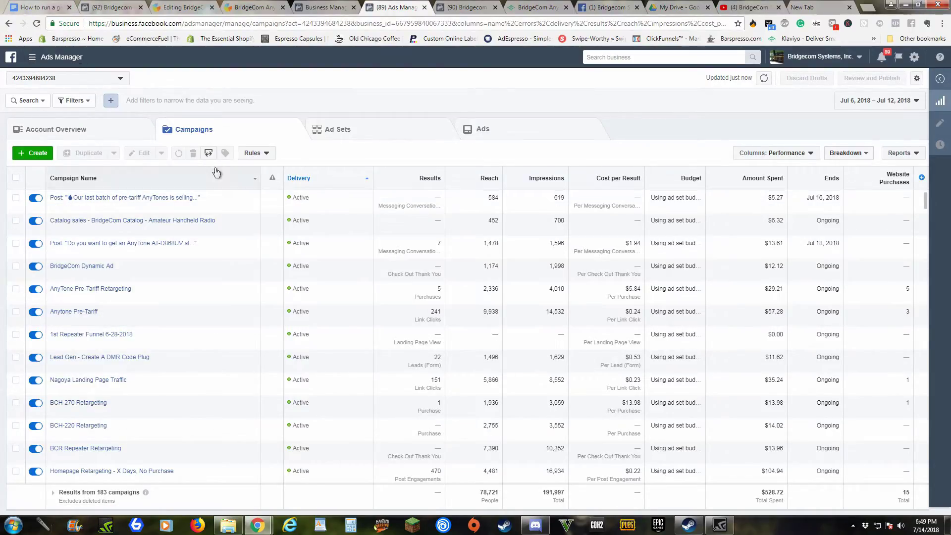
left_click(346, 7)
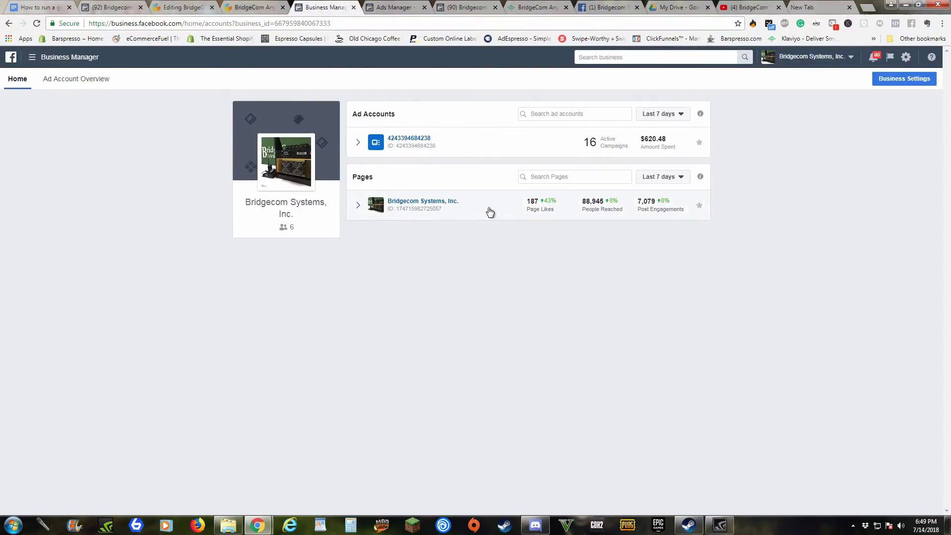
Step: Open Bridgecom's ad account in Ads Manager and pick the Engagement campaign objective
left_click(412, 138)
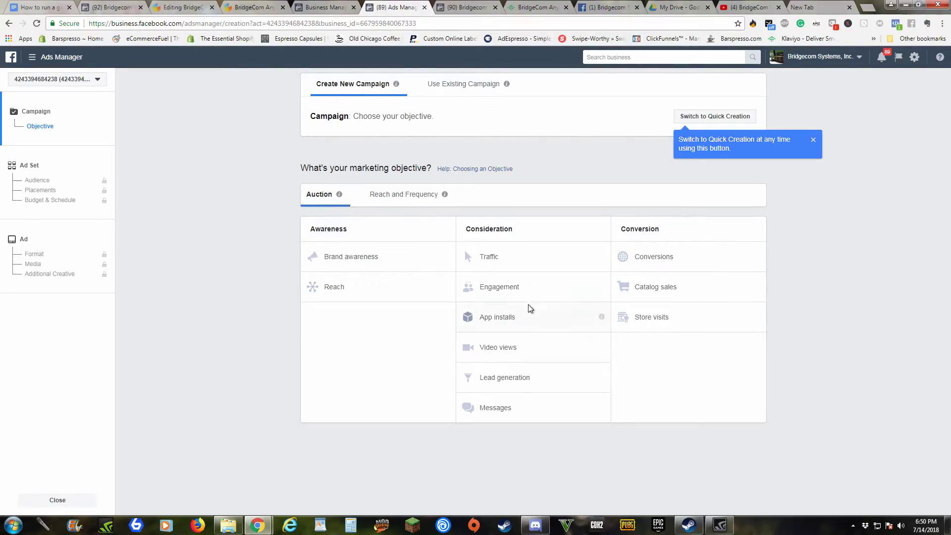
left_click(518, 287)
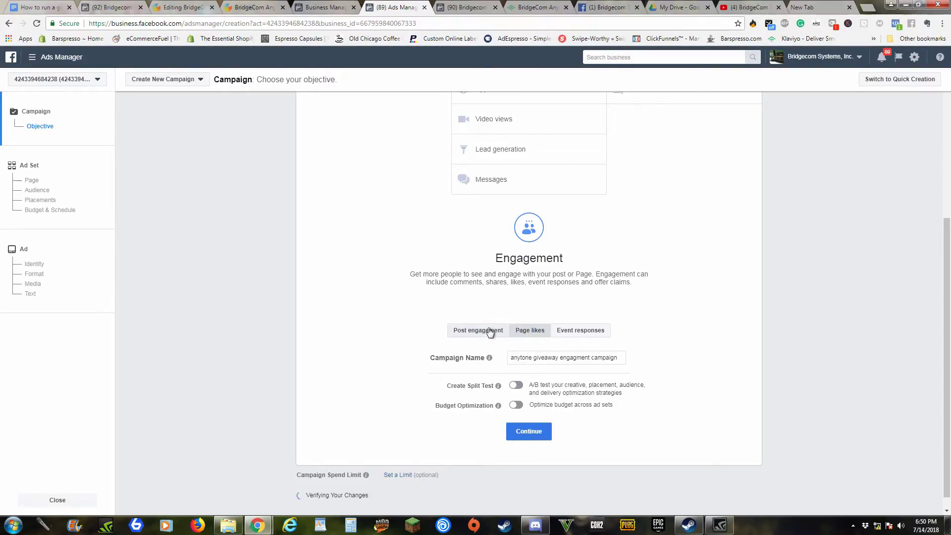
scroll(433, 283, "up", 2)
scroll(433, 282, "down", 2)
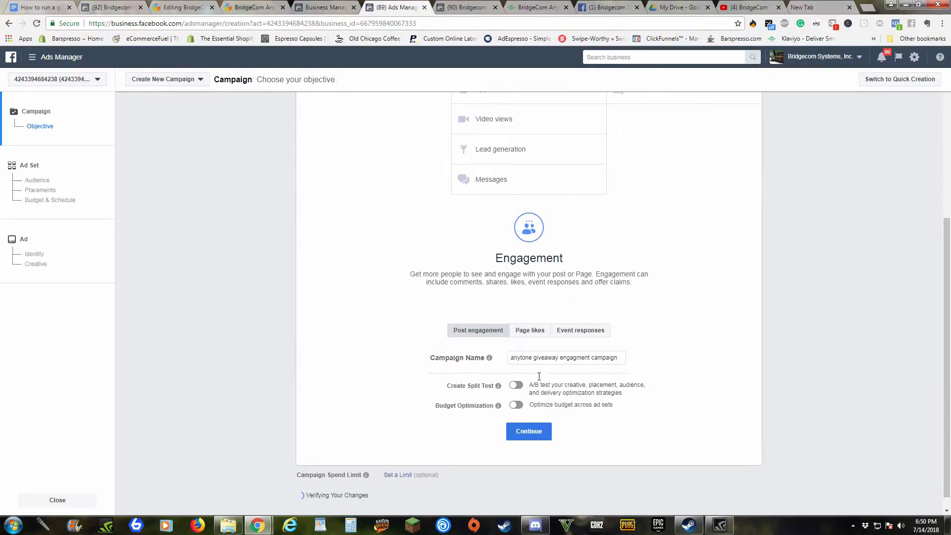
Step: Finish the 'anytone giveaway engagment campaign' Post engagement step and begin the ad set audience
left_click(529, 431)
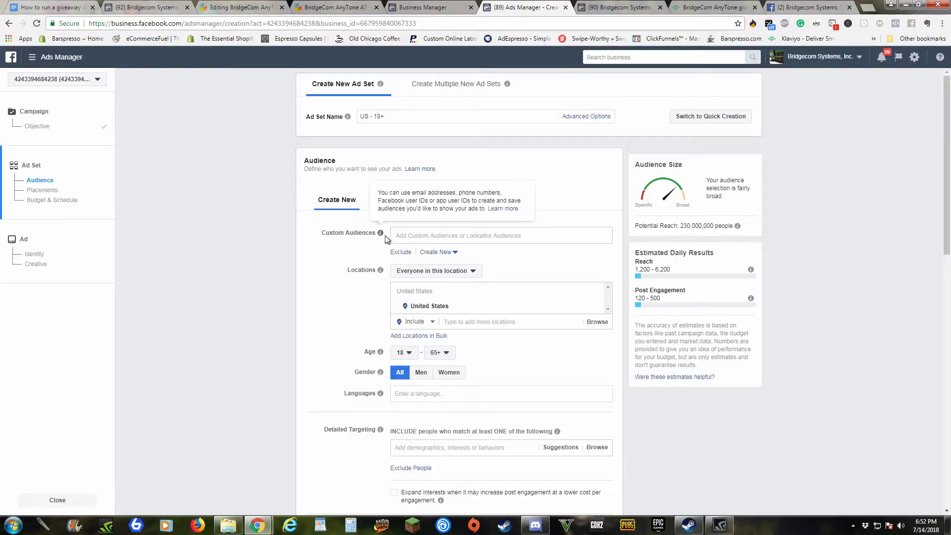
left_click(436, 235)
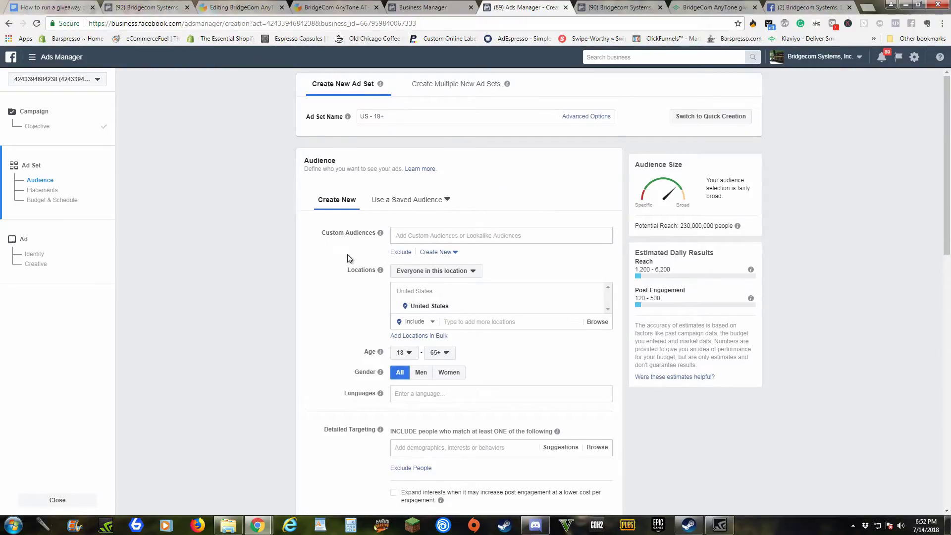
scroll(347, 254, "down", 2)
scroll(350, 258, "up", 2)
Step: Target only men in the United States, leaving the age range at 18–65+
left_click(464, 324)
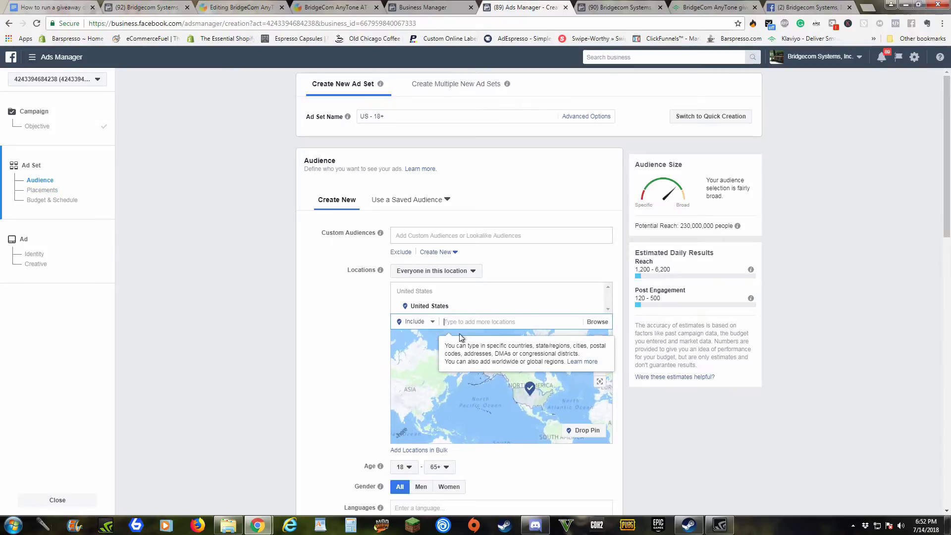
scroll(454, 390, "up", 5)
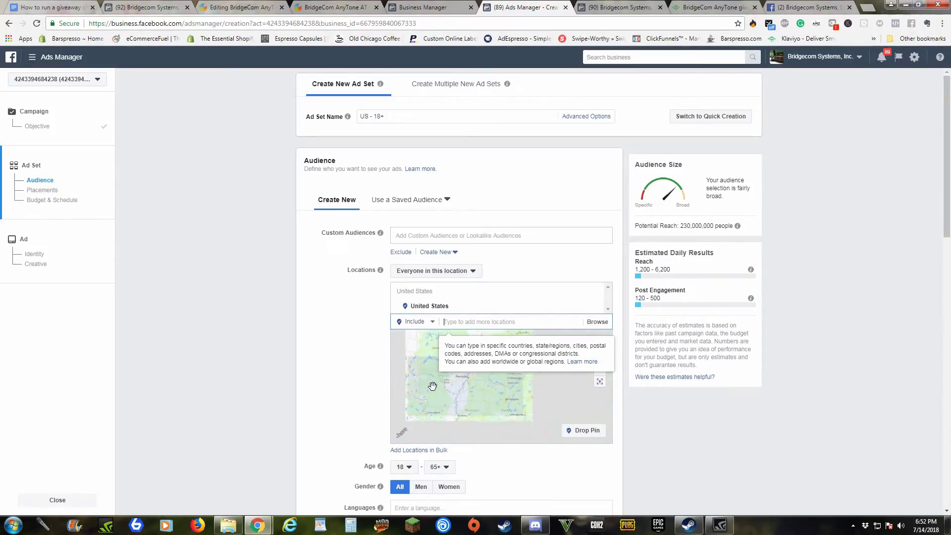
scroll(461, 391, "down", 5)
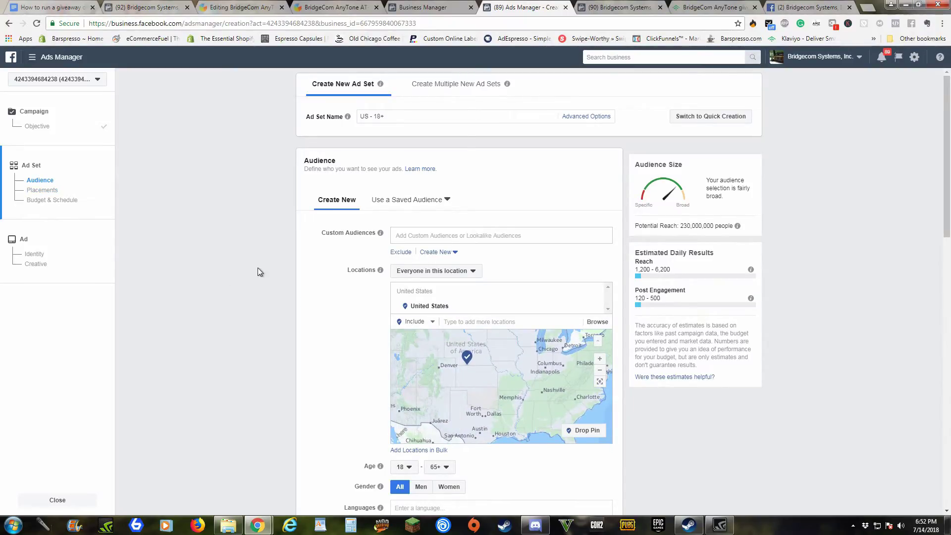
scroll(321, 304, "down", 2)
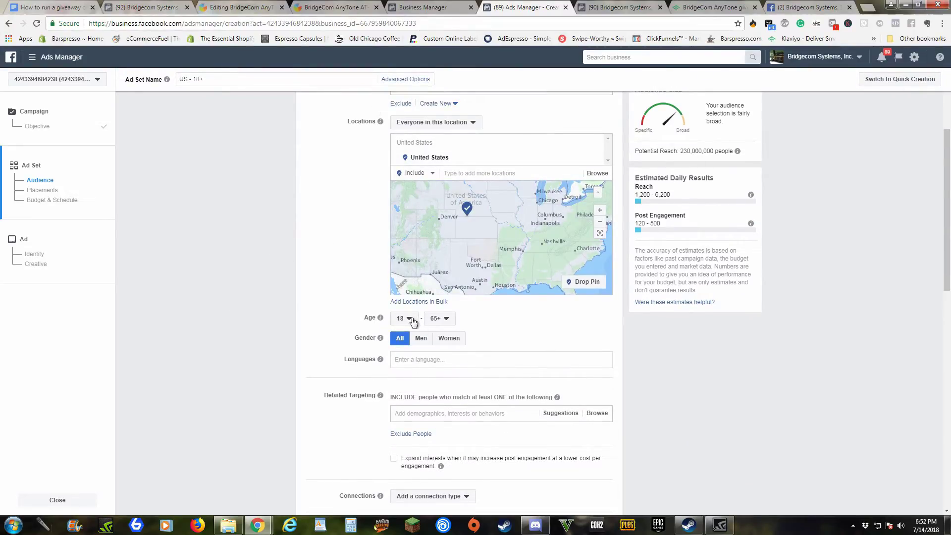
scroll(420, 321, "up", 2)
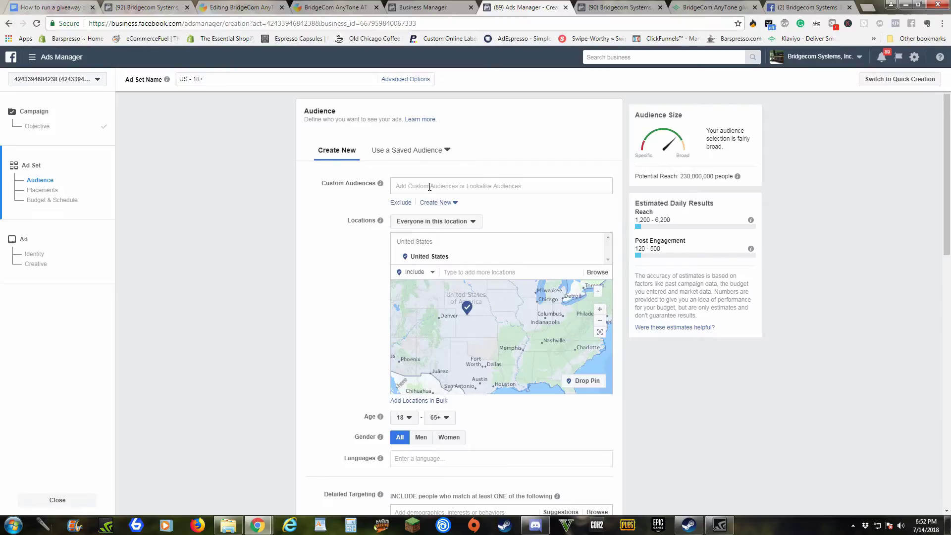
left_click(429, 187)
left_click(272, 199)
left_click(420, 438)
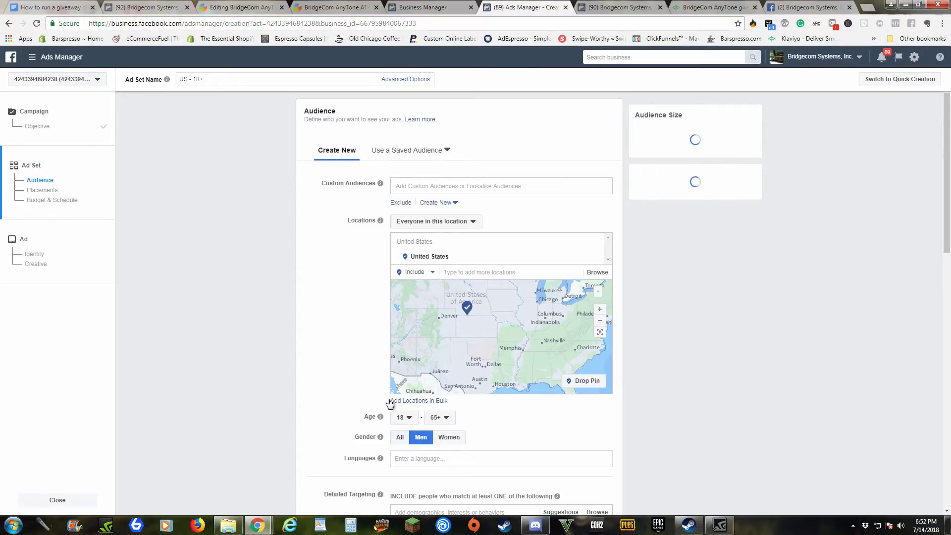
left_click(402, 418)
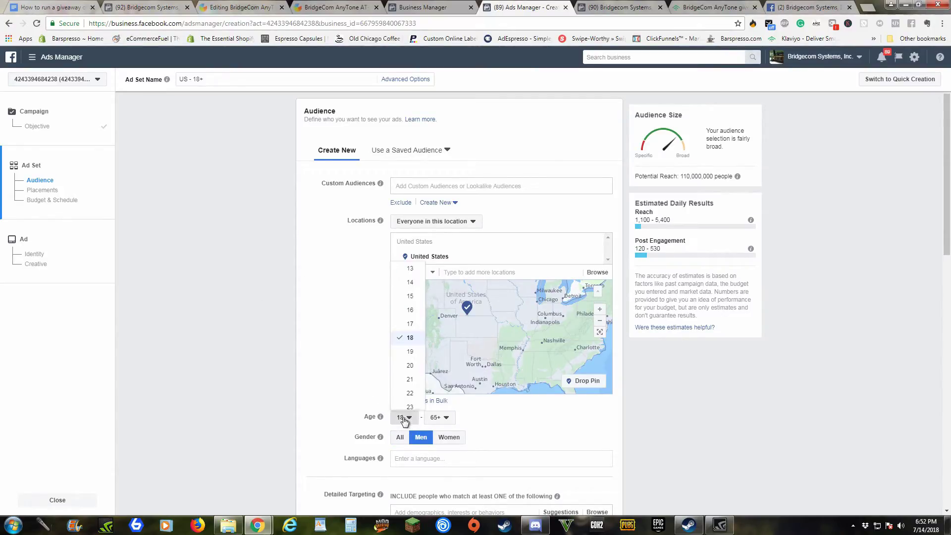
scroll(410, 380, "down", 1)
scroll(400, 381, "down", 1)
scroll(399, 376, "down", 1)
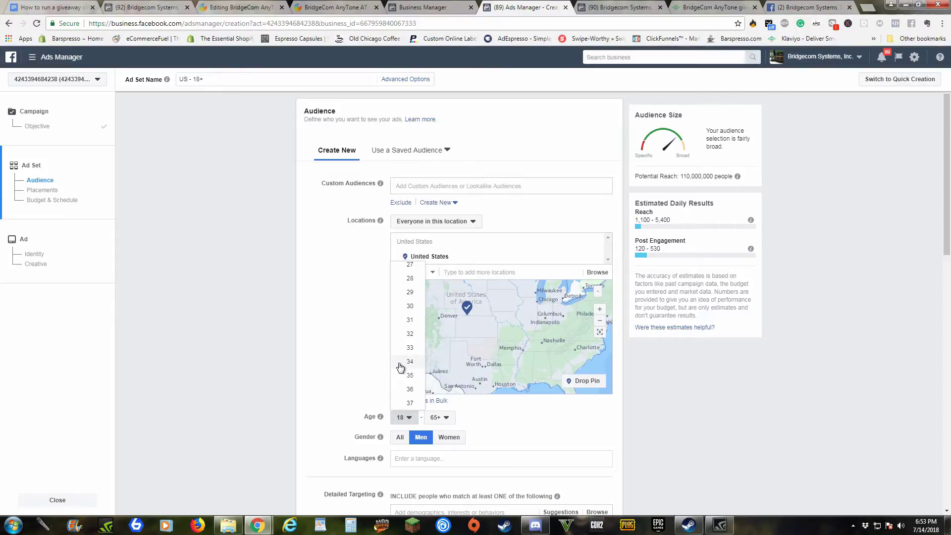
left_click(327, 348)
scroll(351, 306, "down", 3)
scroll(308, 181, "up", 2)
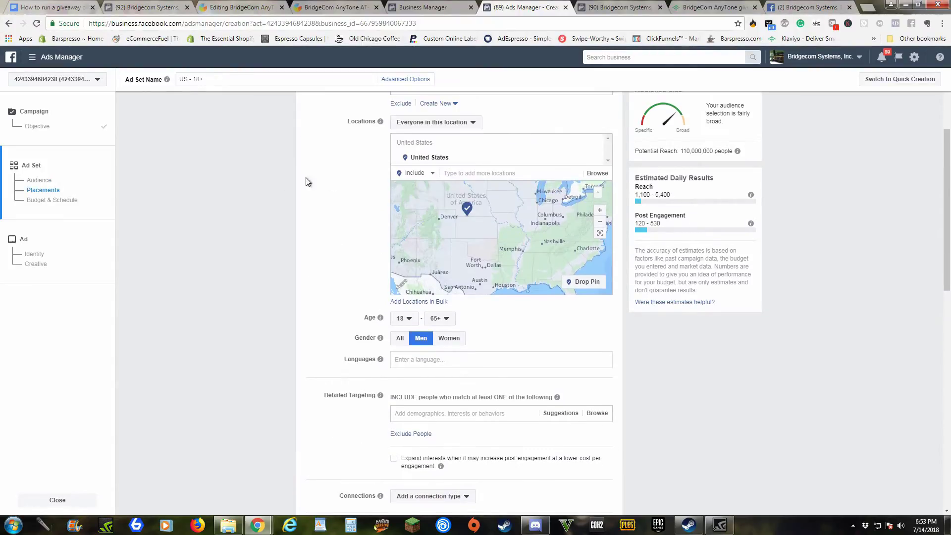
scroll(293, 234, "up", 2)
scroll(343, 341, "down", 1)
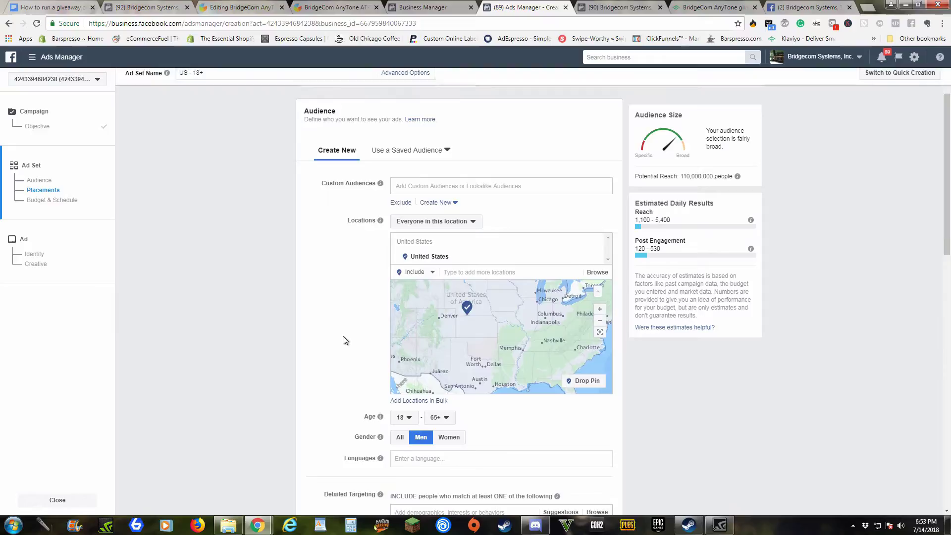
scroll(343, 340, "down", 1)
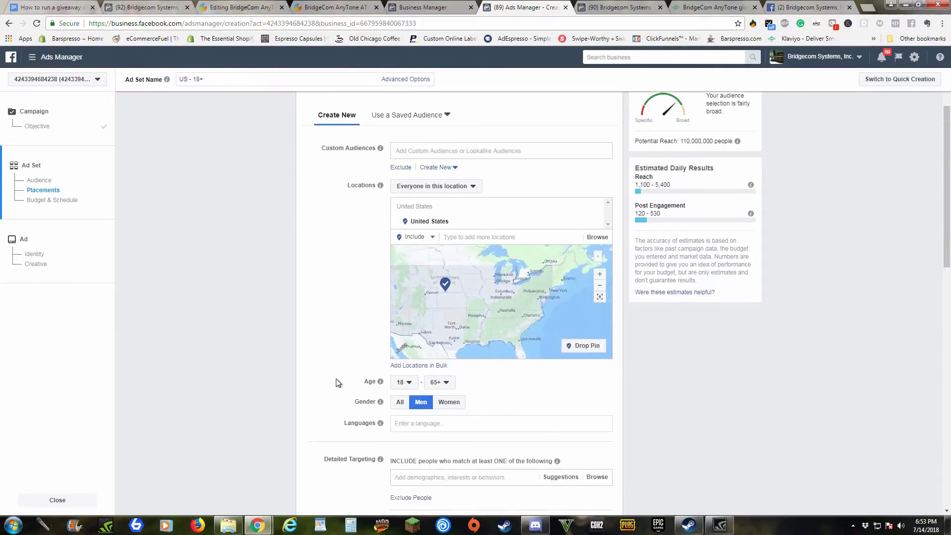
scroll(340, 382, "down", 4)
scroll(413, 246, "up", 2)
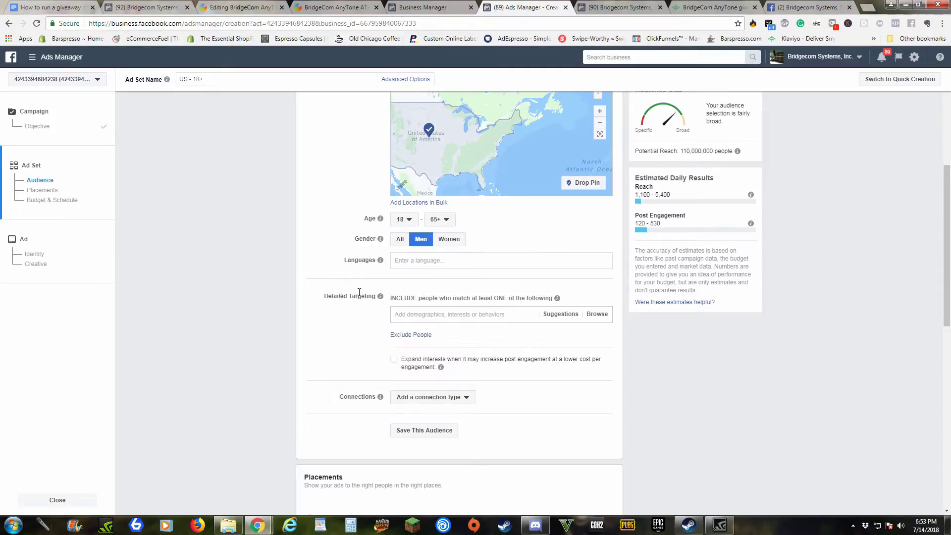
mouse_move(381, 297)
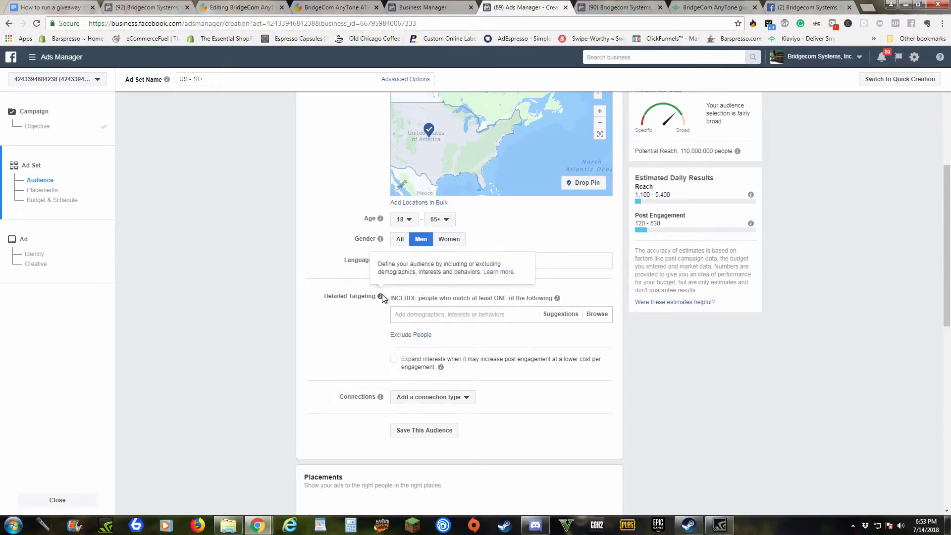
scroll(337, 293, "down", 2)
scroll(335, 298, "down", 2)
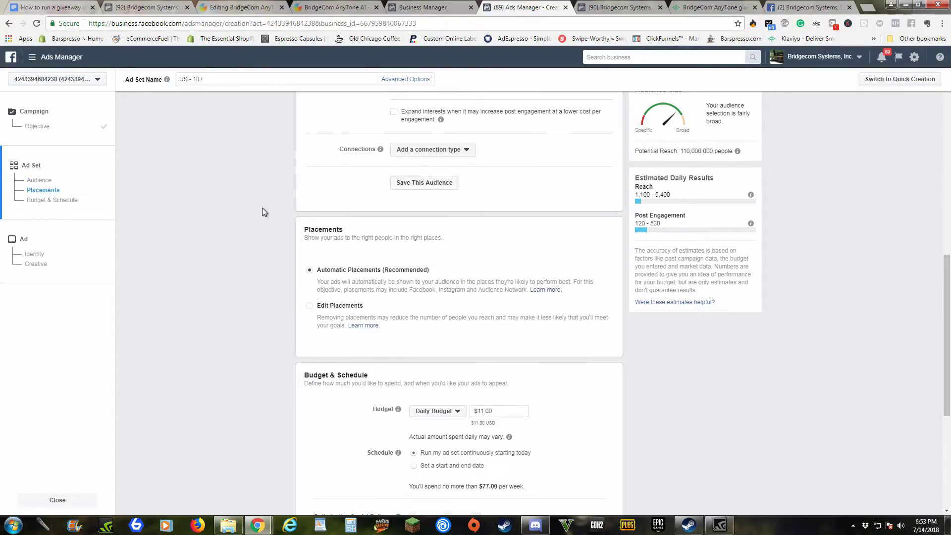
Step: Use manual placements without Instant Articles, In-Stream Videos or Audience Network, keeping all mobile devices
left_click(332, 308)
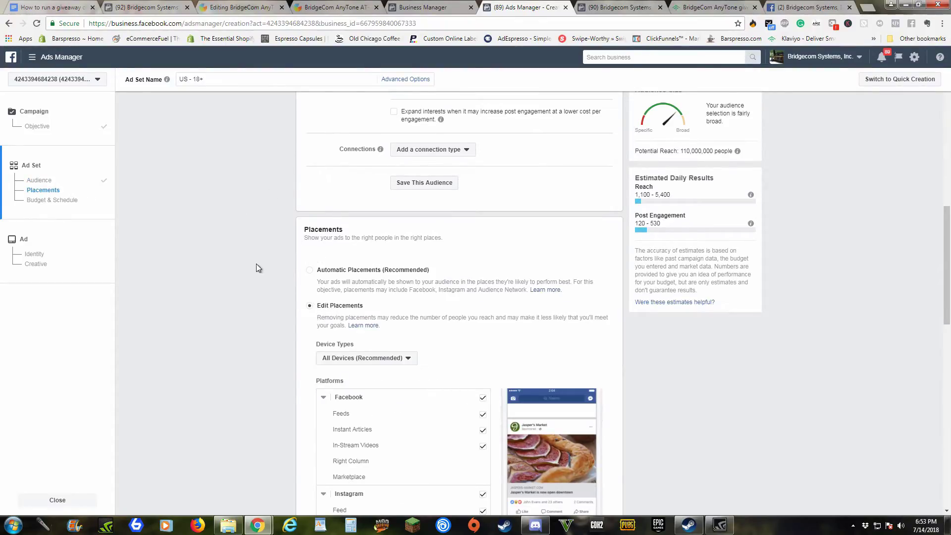
scroll(294, 355, "down", 2)
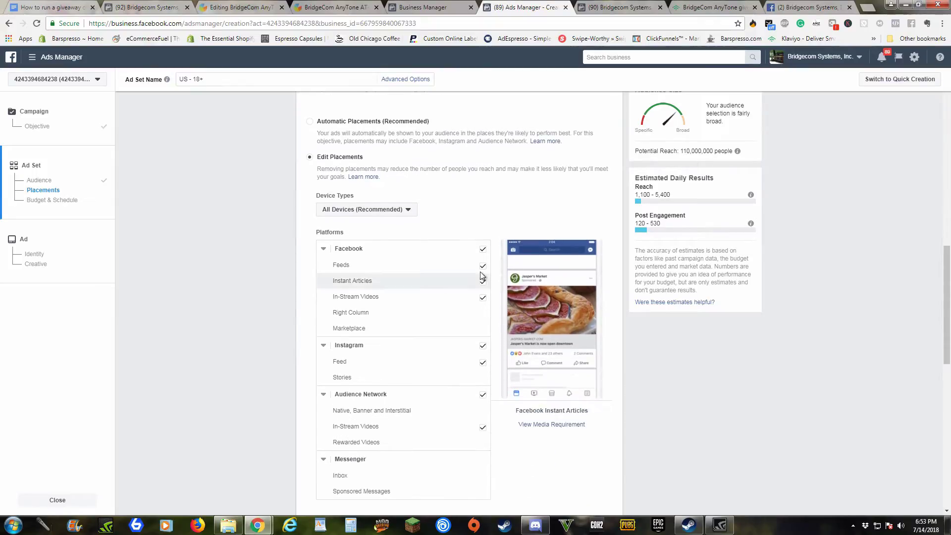
left_click(484, 282)
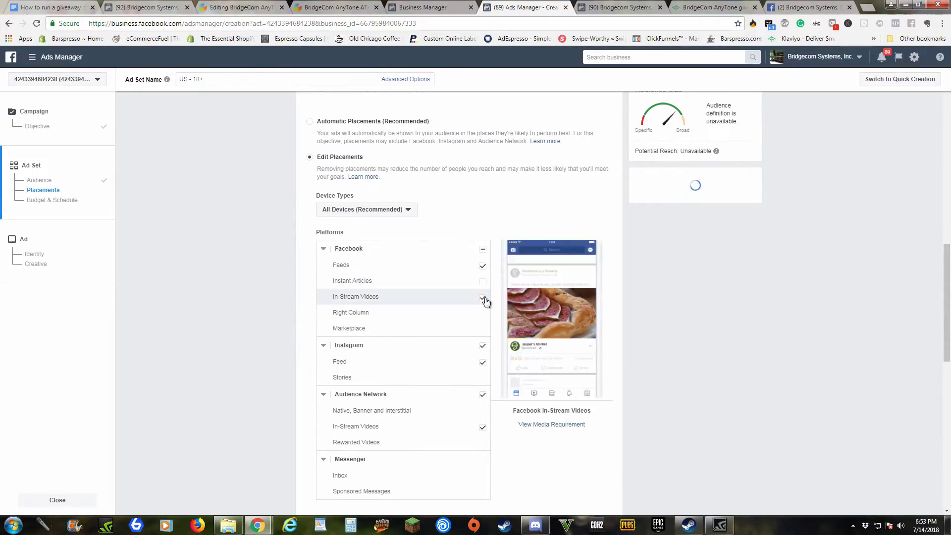
left_click(484, 296)
scroll(395, 304, "down", 2)
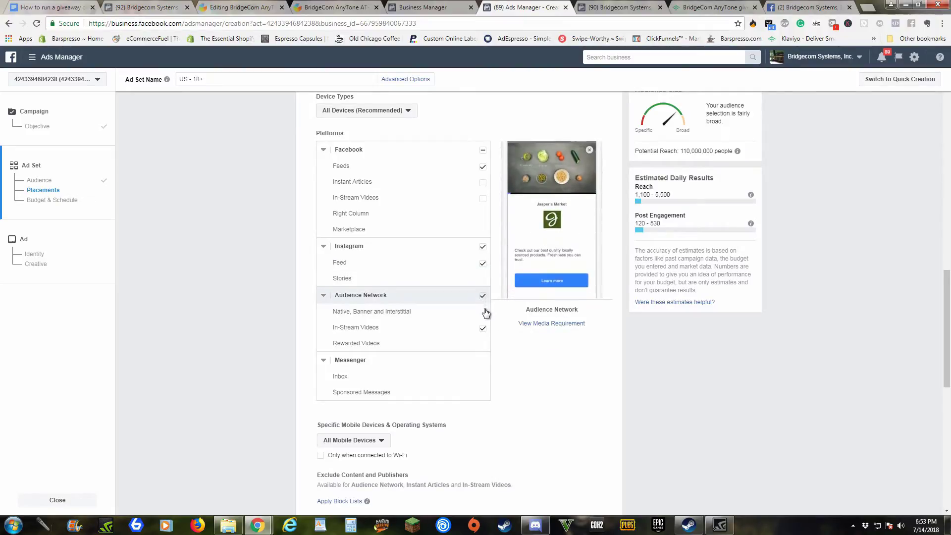
left_click(483, 328)
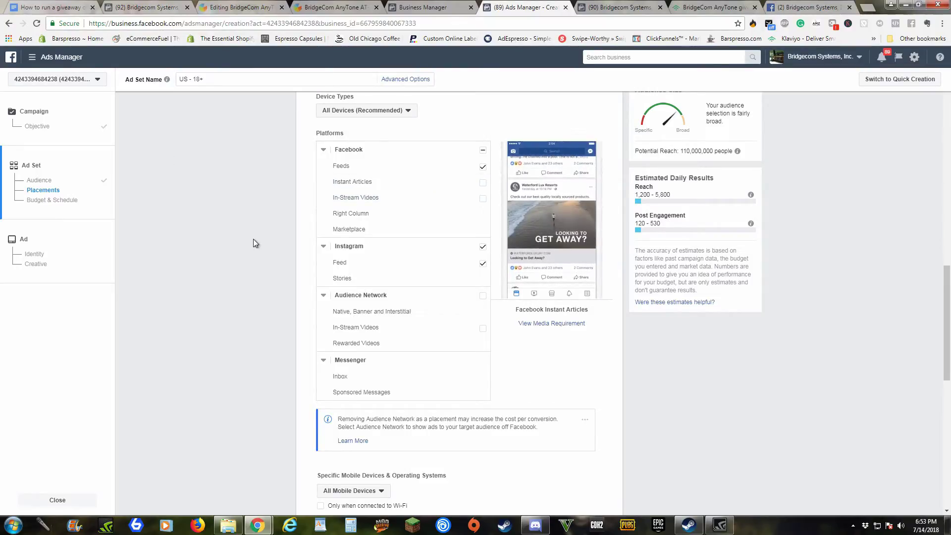
scroll(256, 235, "down", 1)
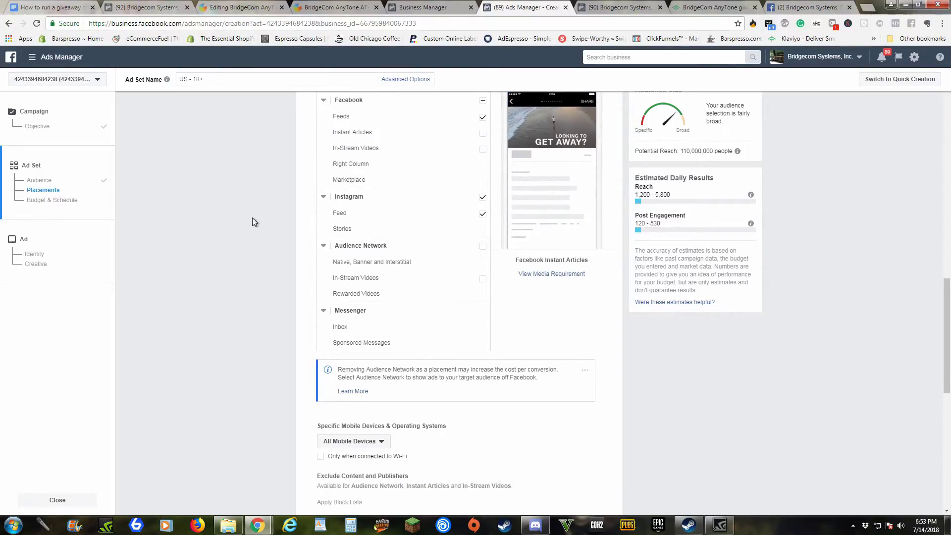
scroll(248, 208, "down", 2)
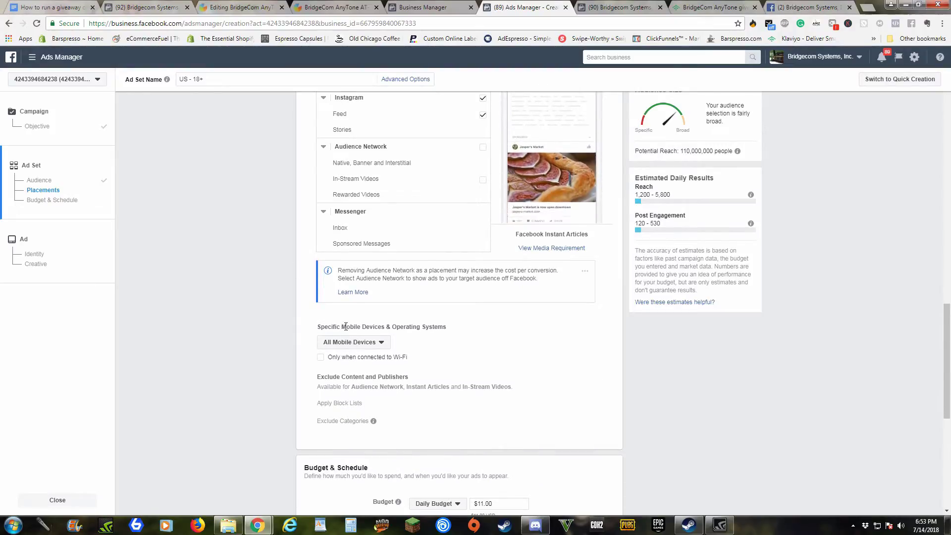
left_click(379, 344)
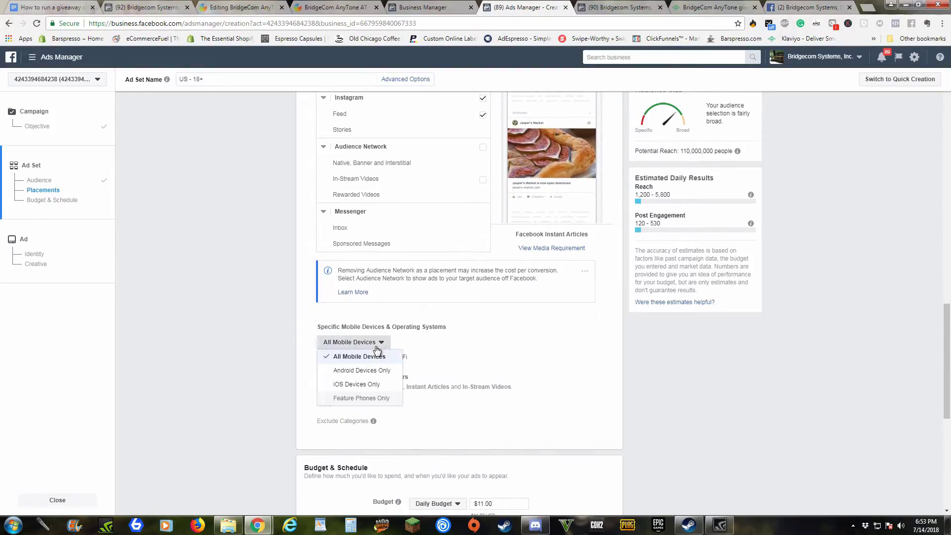
left_click(342, 357)
scroll(359, 275, "down", 4)
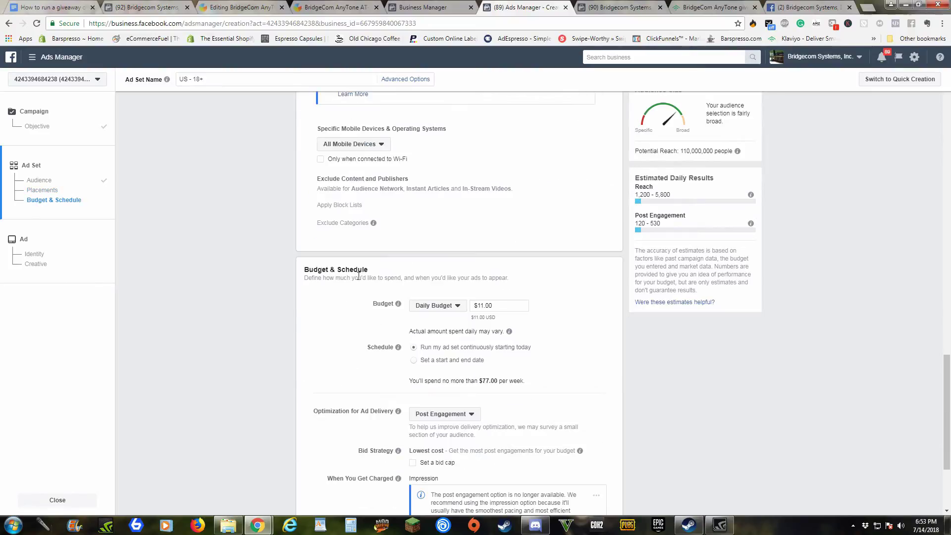
Step: Set the daily budget to $10.00, keep Post Engagement optimization, and continue to the ad
left_click_drag(499, 303, 425, 312)
type("10")
left_click(590, 335)
scroll(391, 369, "down", 2)
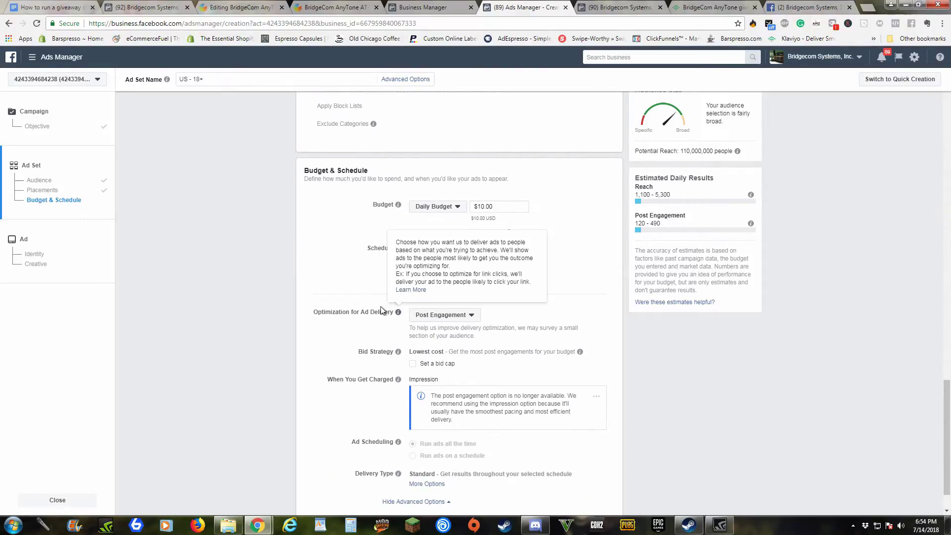
scroll(382, 310, "down", 1)
left_click(435, 270)
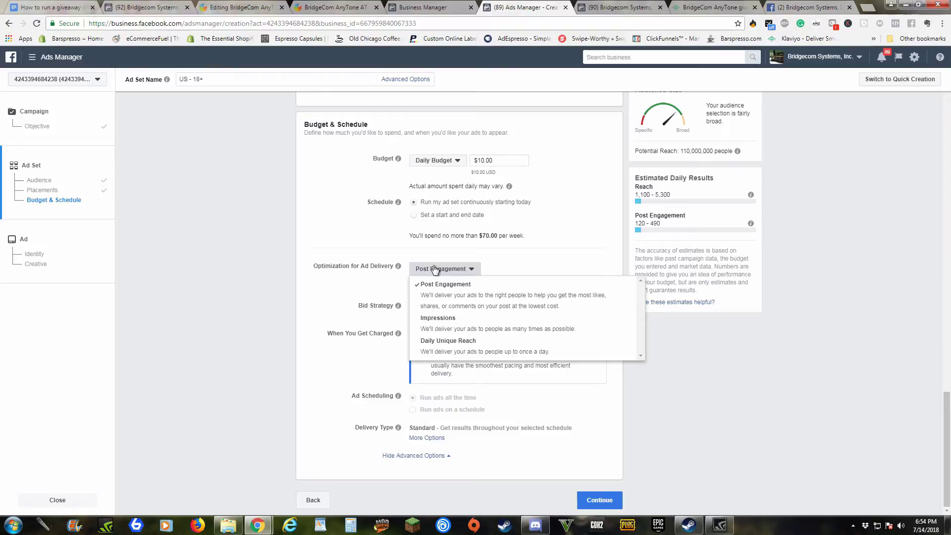
left_click(435, 270)
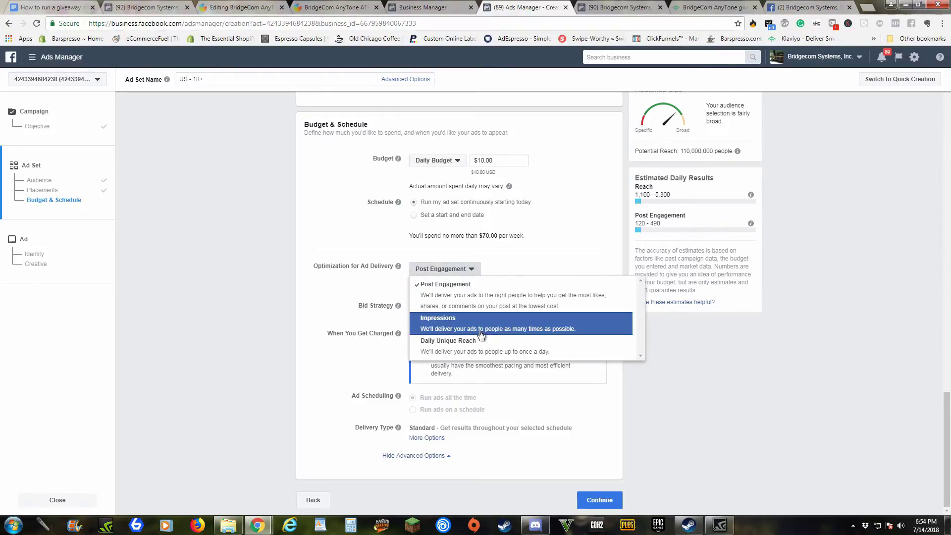
left_click(442, 291)
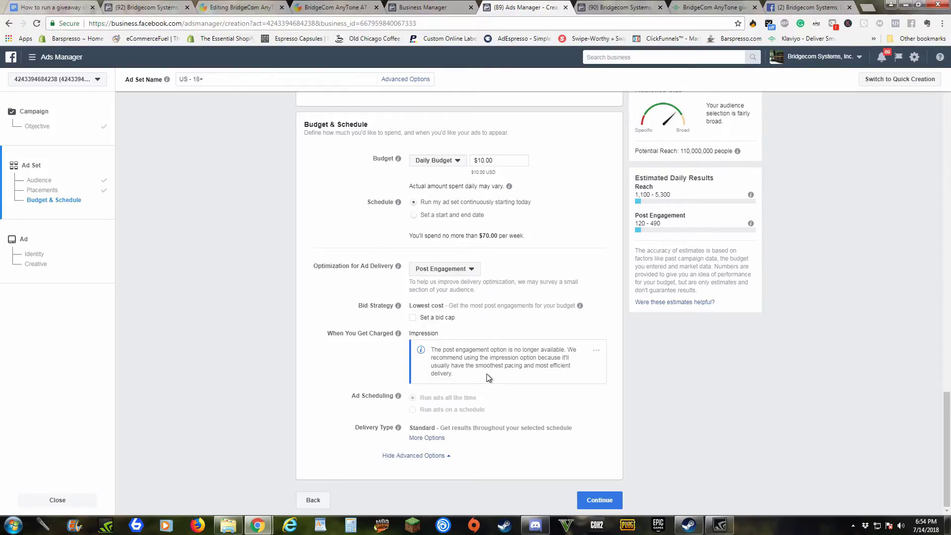
left_click(438, 439)
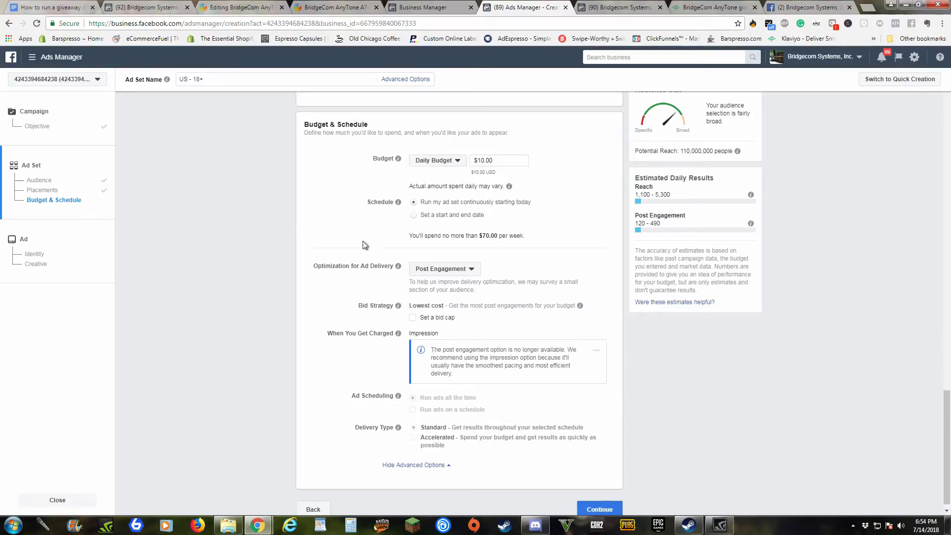
scroll(365, 244, "up", 2)
scroll(411, 353, "down", 3)
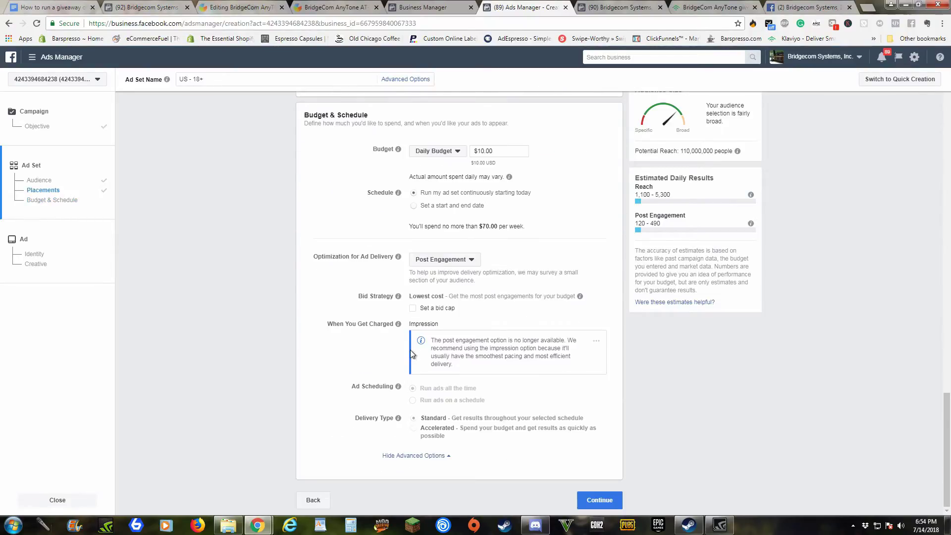
left_click(591, 501)
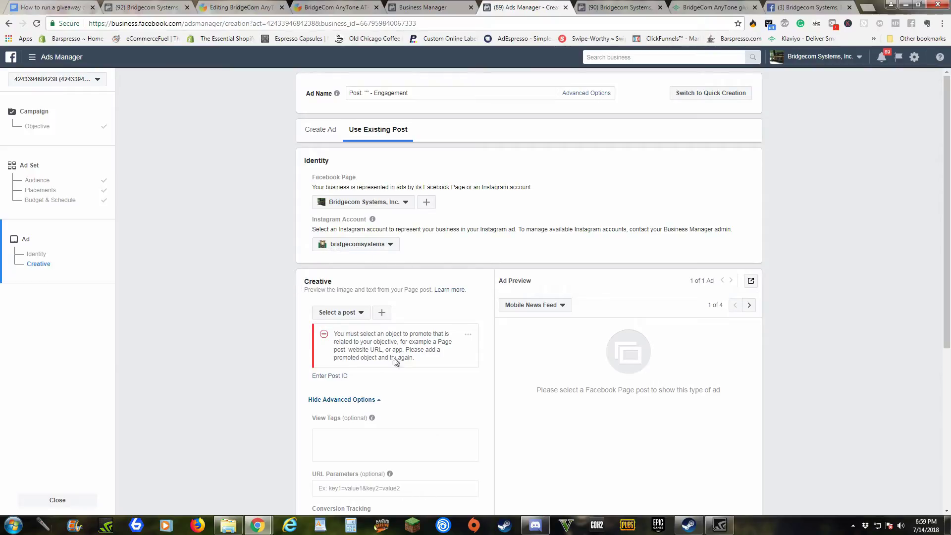
Step: Use the existing FREE GIVEAWAY video post as the ad creative and dismiss the call-to-action tip
left_click(363, 315)
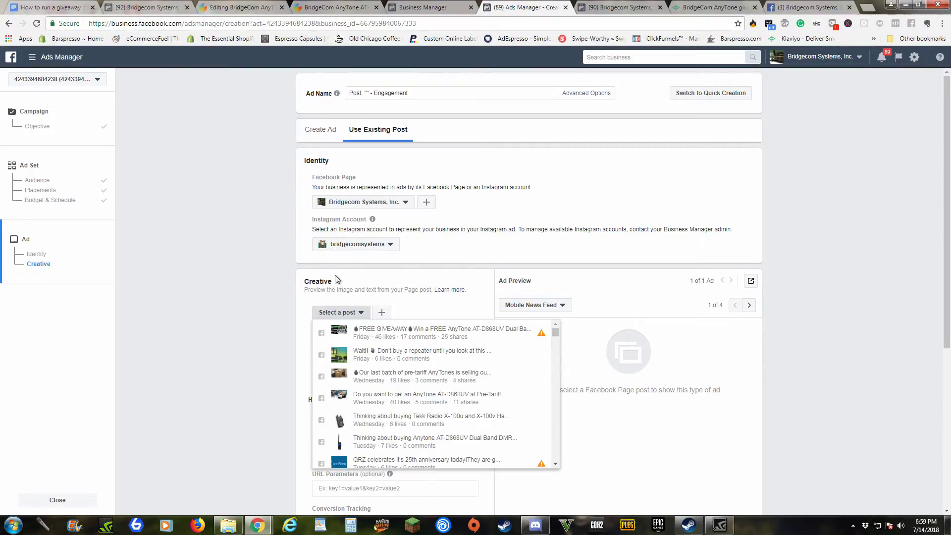
left_click(442, 337)
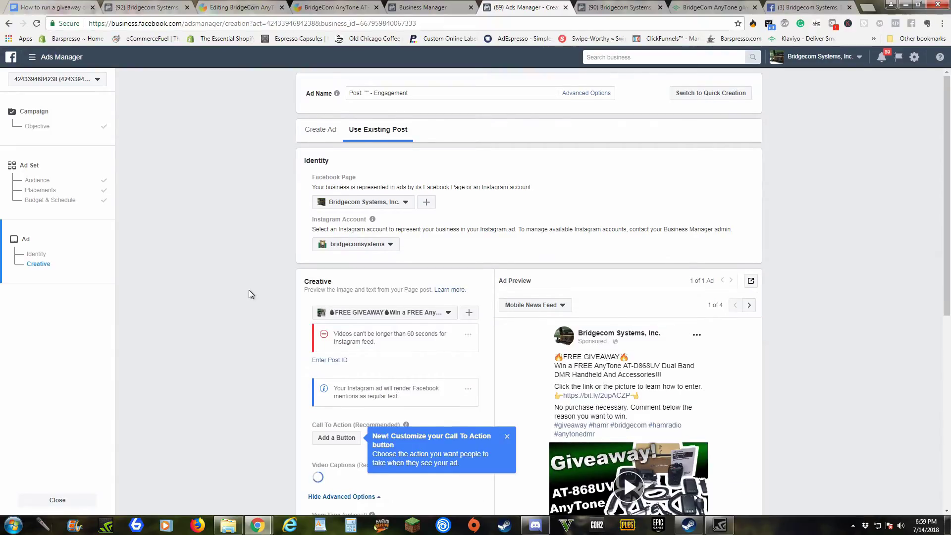
scroll(250, 294, "down", 1)
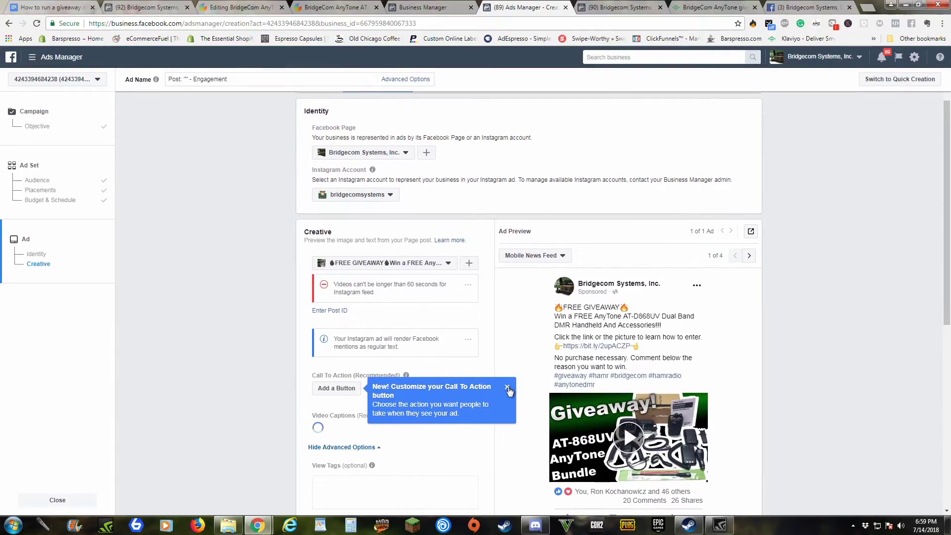
left_click(509, 390)
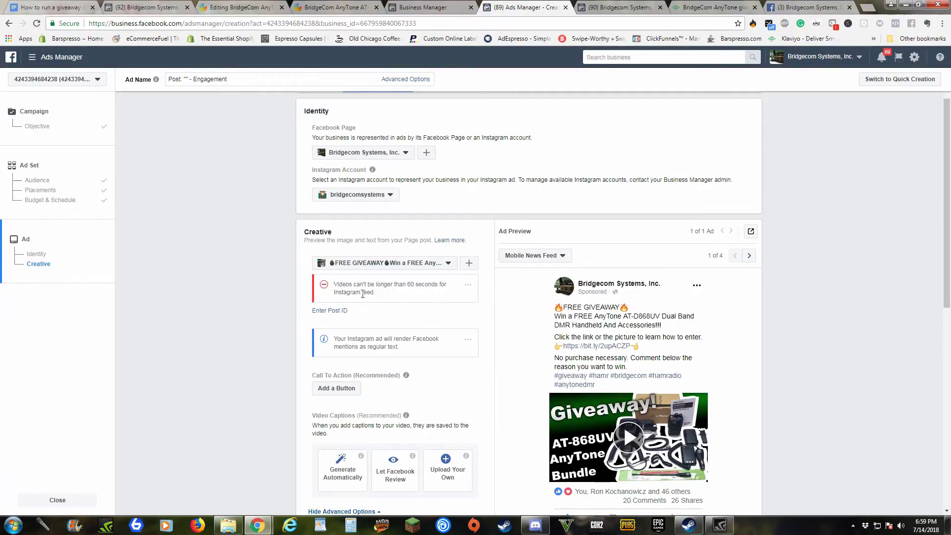
scroll(408, 296, "down", 1)
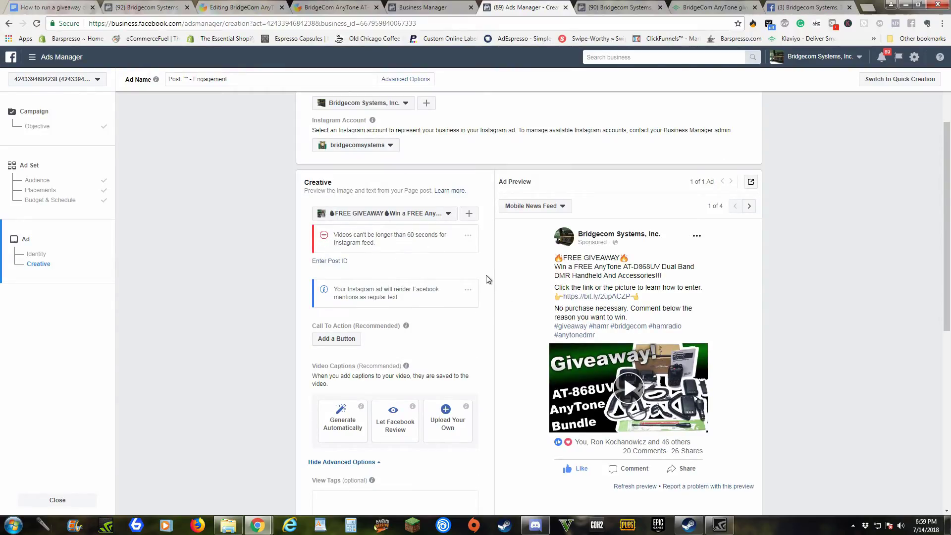
scroll(487, 279, "down", 2)
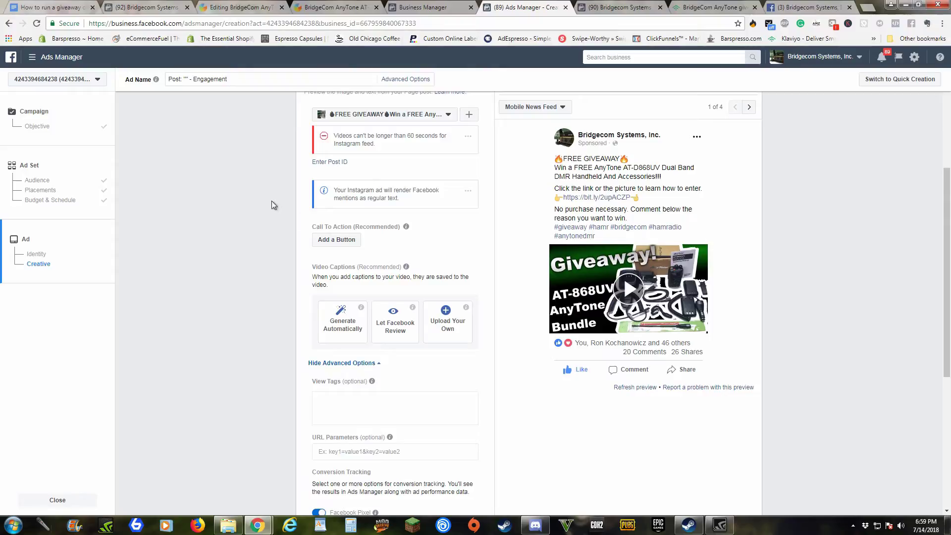
left_click(346, 239)
left_click(384, 226)
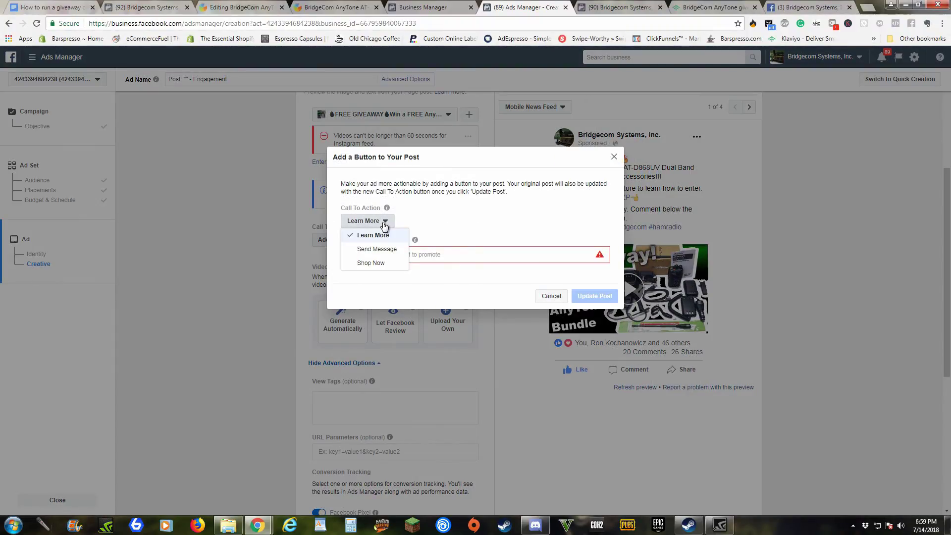
left_click(423, 253)
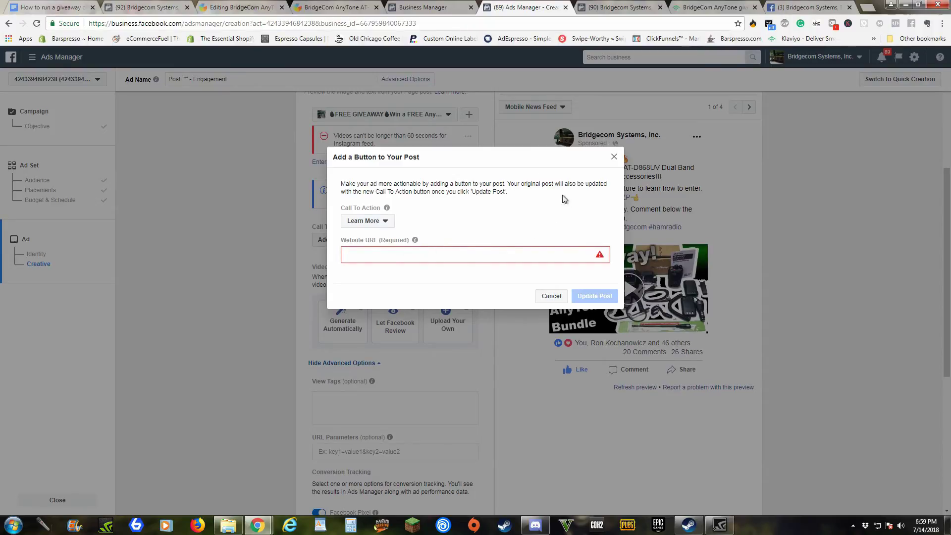
left_click(616, 158)
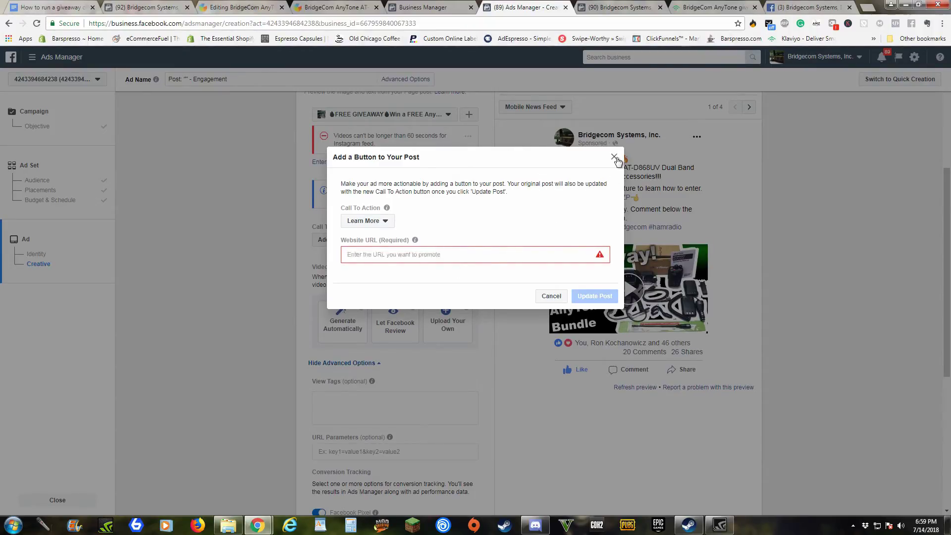
scroll(510, 320, "down", 3)
scroll(436, 323, "up", 1)
scroll(510, 272, "up", 2)
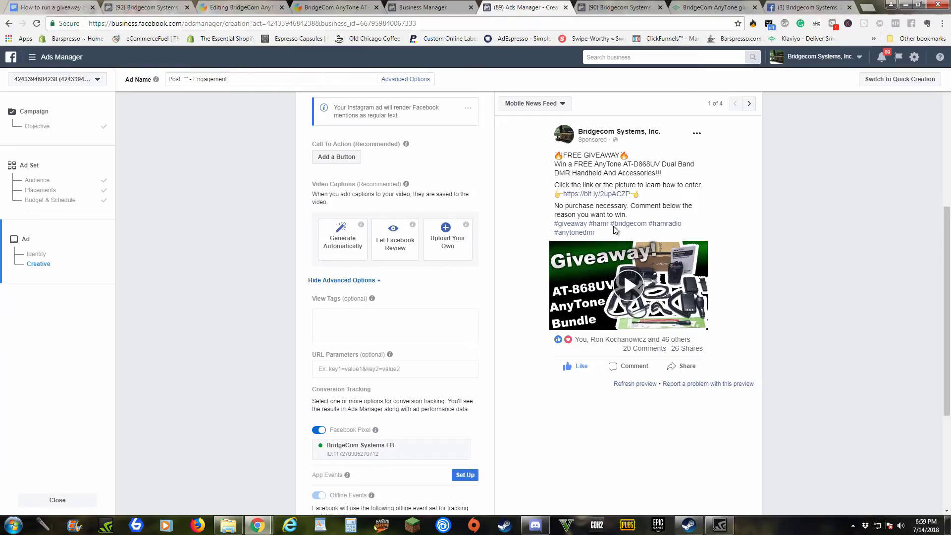
scroll(379, 288, "up", 2)
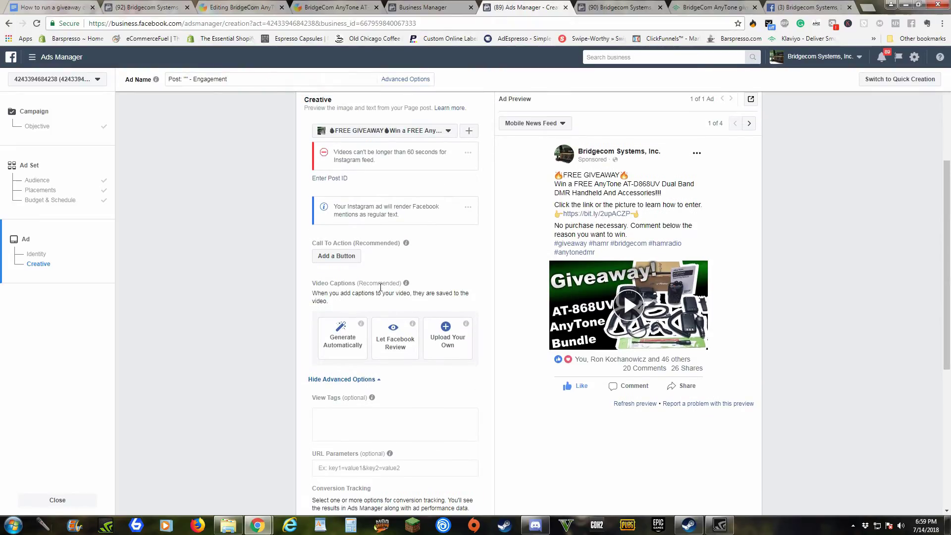
left_click(336, 256)
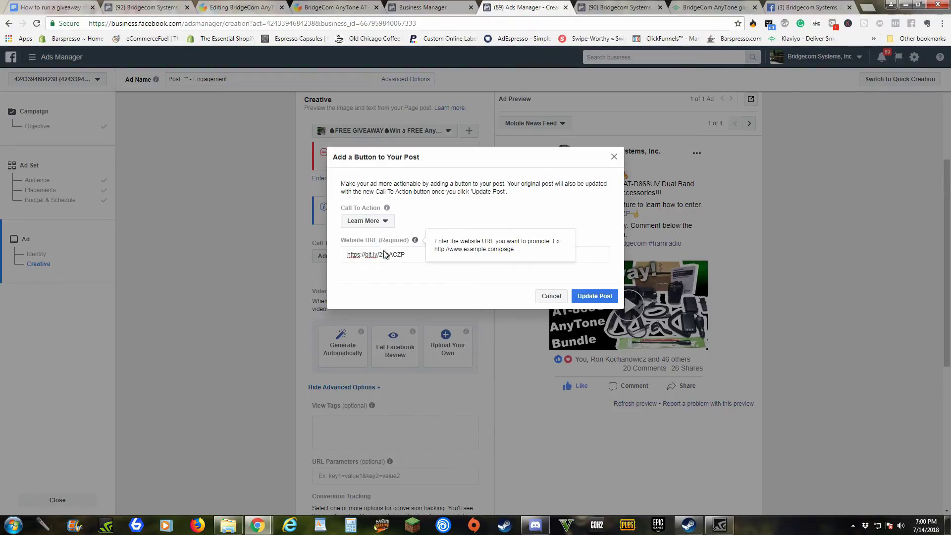
left_click(374, 223)
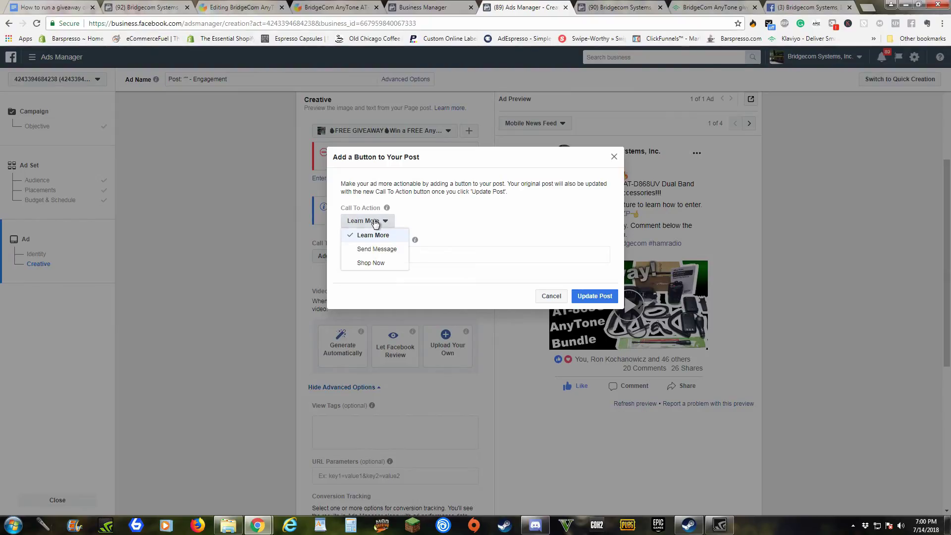
left_click(373, 235)
left_click(594, 296)
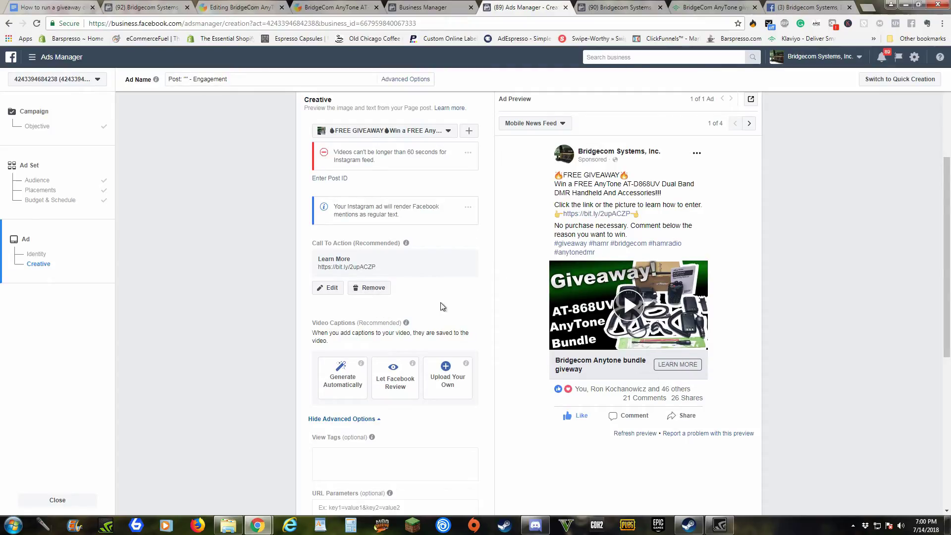
scroll(315, 347, "down", 5)
scroll(368, 278, "up", 2)
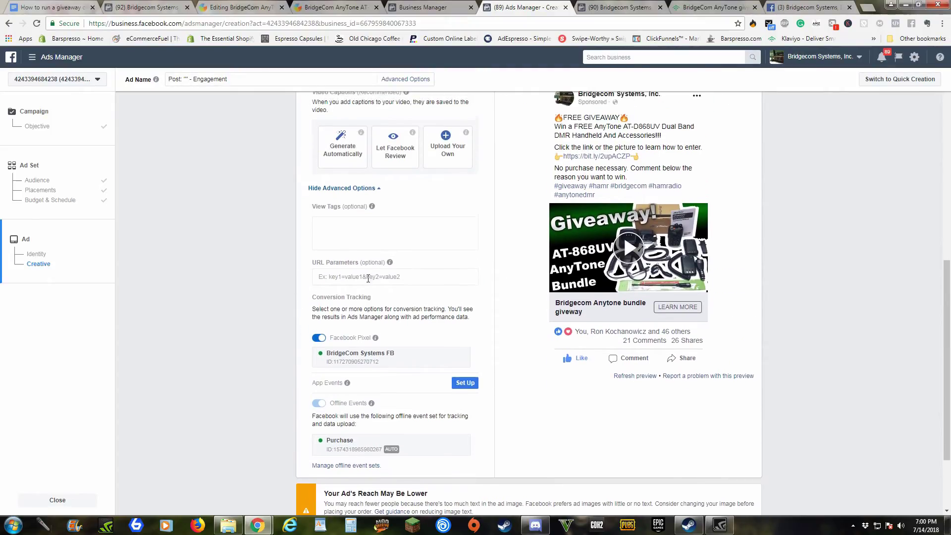
scroll(367, 277, "up", 1)
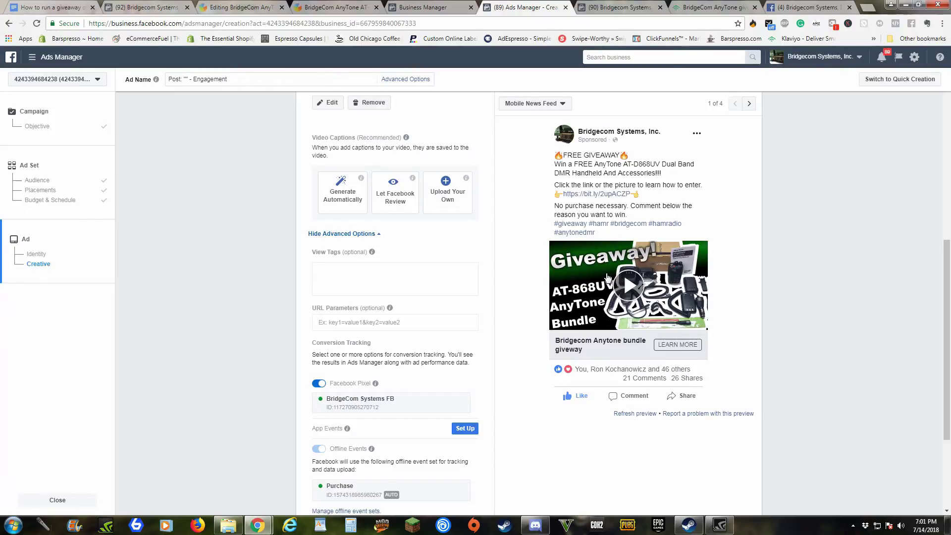
scroll(520, 309, "up", 2)
scroll(518, 306, "up", 3)
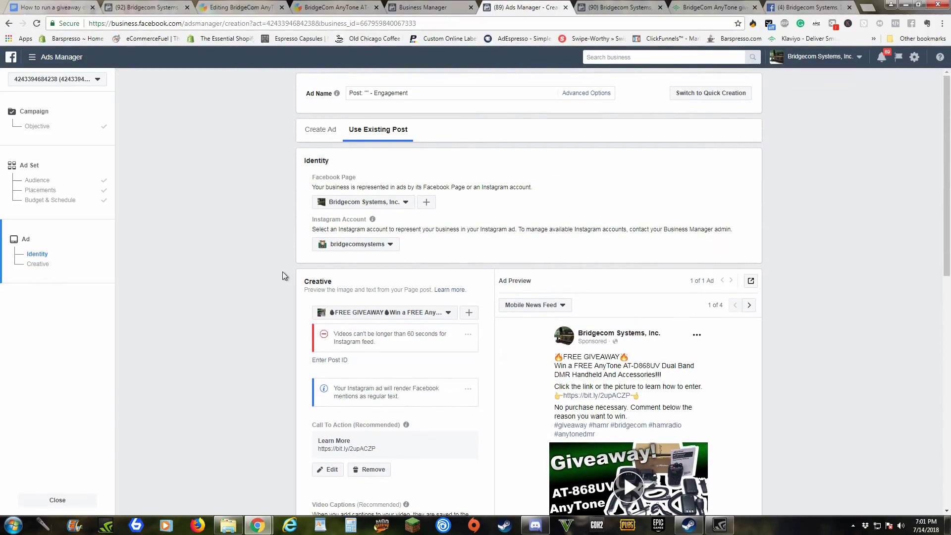
scroll(459, 289, "down", 3)
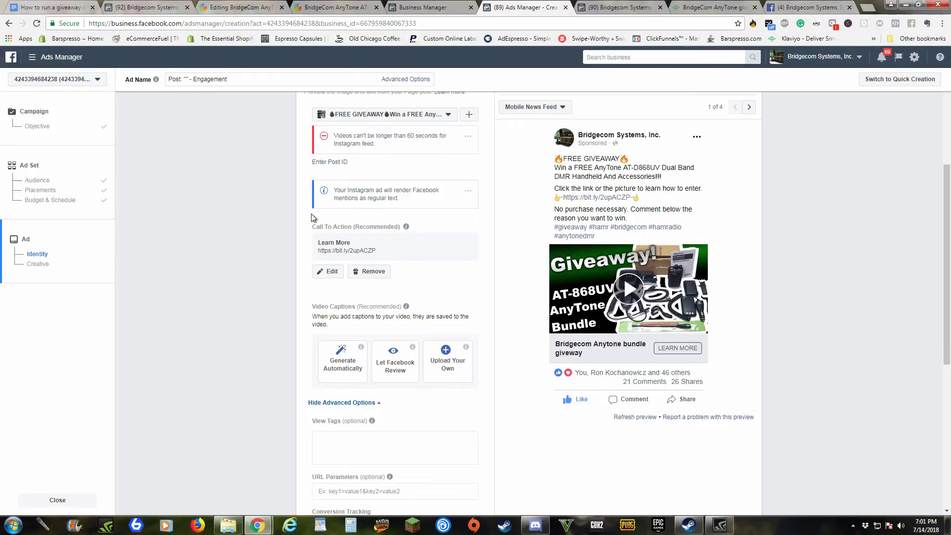
scroll(311, 218, "down", 2)
scroll(415, 295, "down", 2)
scroll(414, 307, "down", 1)
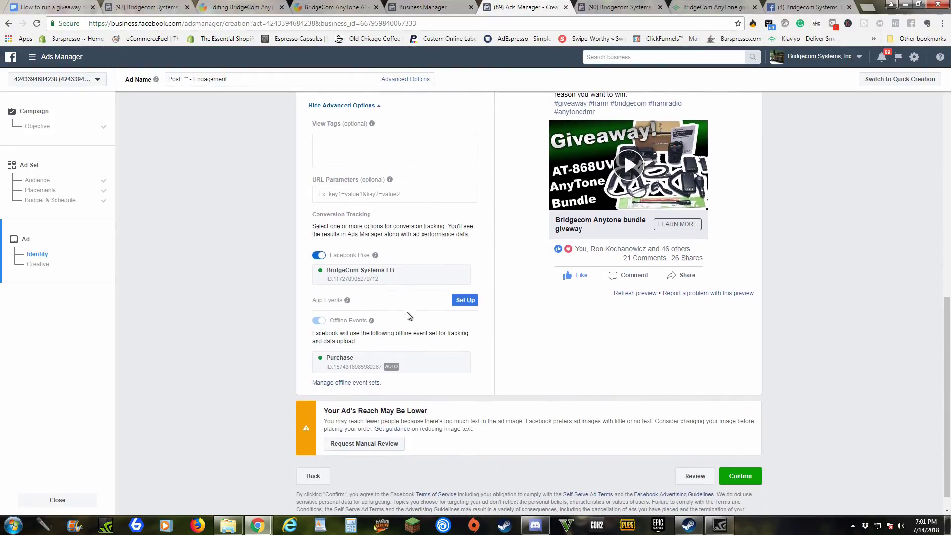
scroll(406, 312, "up", 3)
scroll(490, 375, "up", 1)
scroll(489, 375, "down", 3)
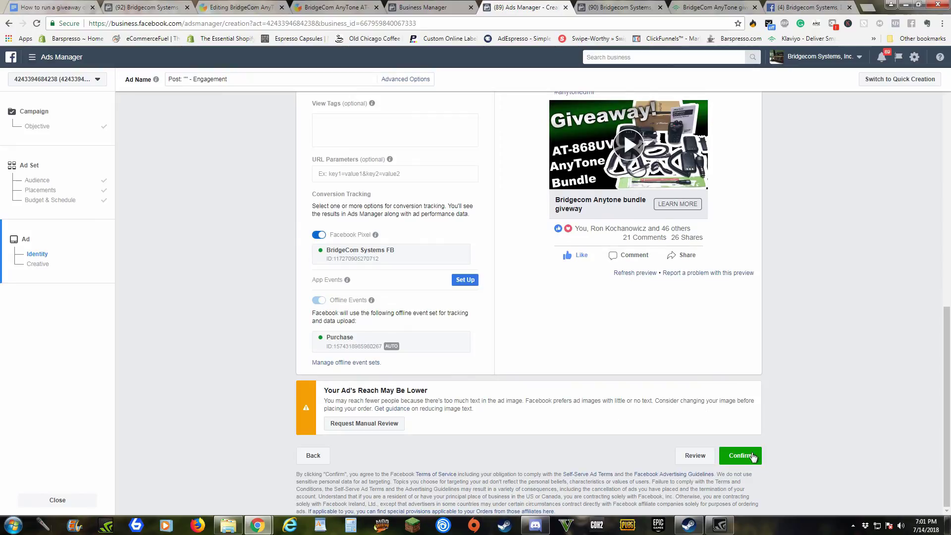
scroll(710, 420, "up", 3)
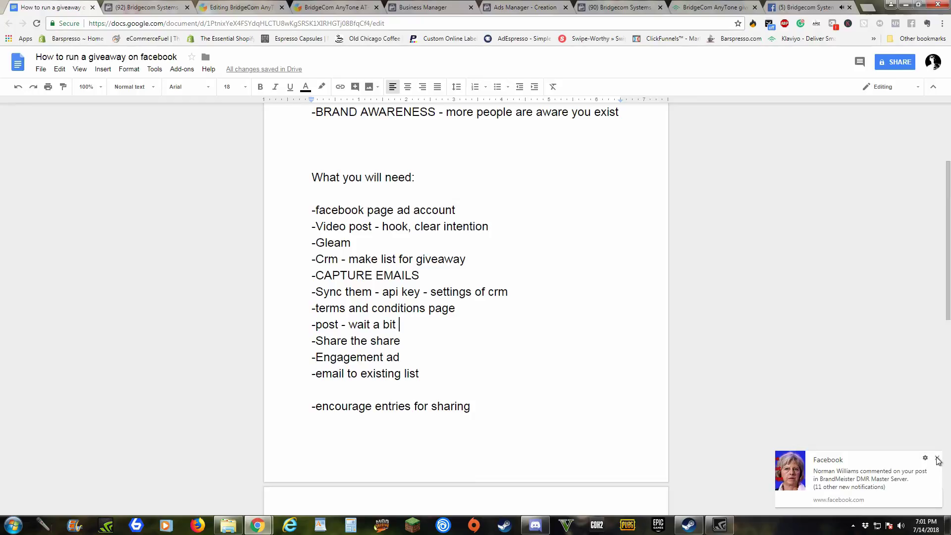
left_click(936, 457)
left_click(559, 355)
left_click(512, 338)
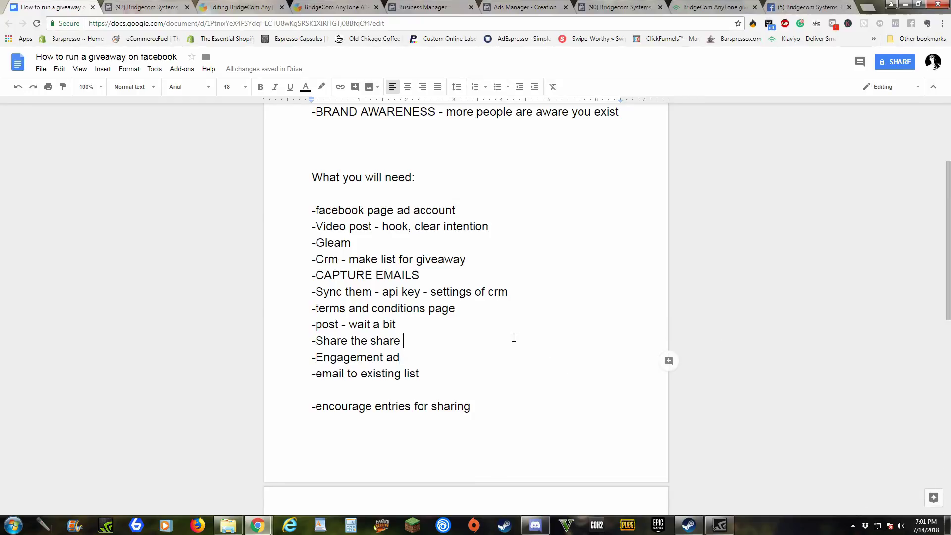
left_click(425, 375)
left_click_drag(328, 373, 667, 378)
left_click(666, 377)
scroll(307, 291, "down", 4)
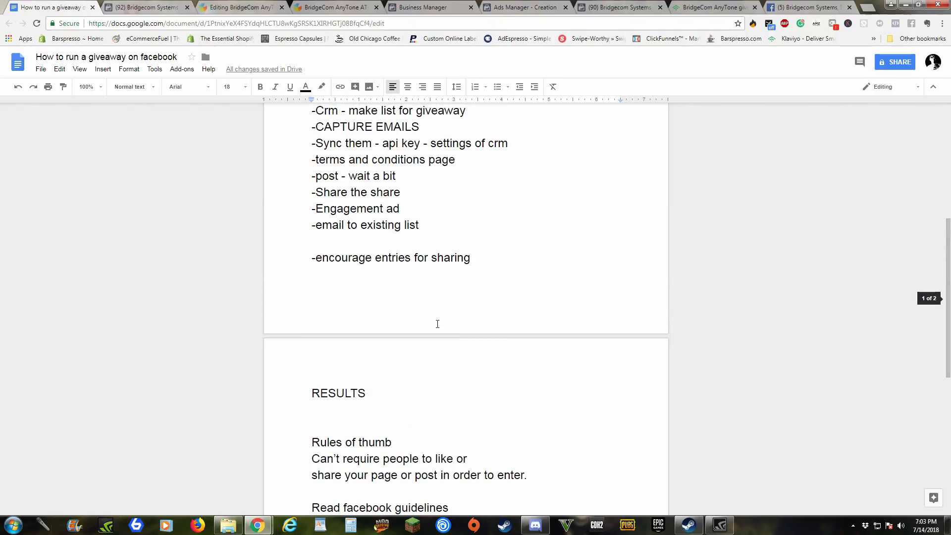
scroll(437, 323, "down", 2)
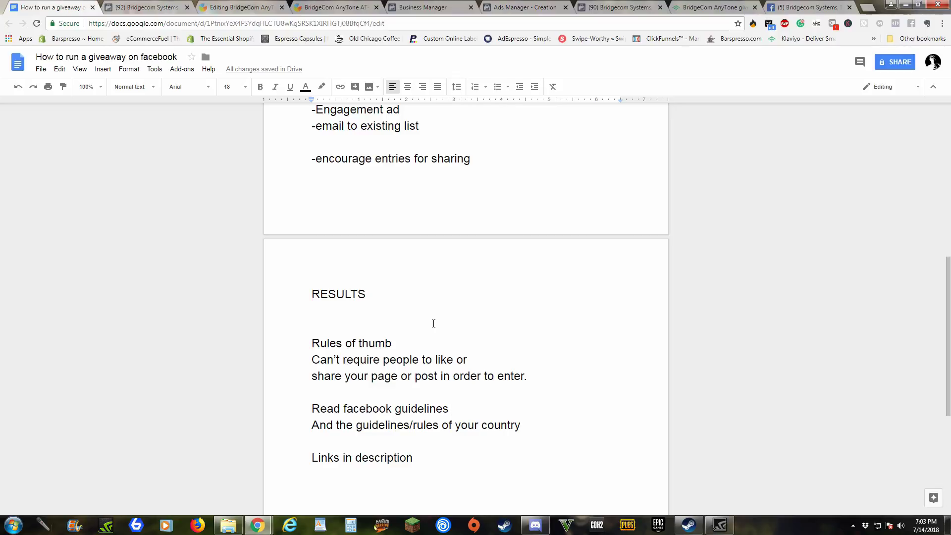
key("super")
double_click(434, 323)
left_click(452, 321)
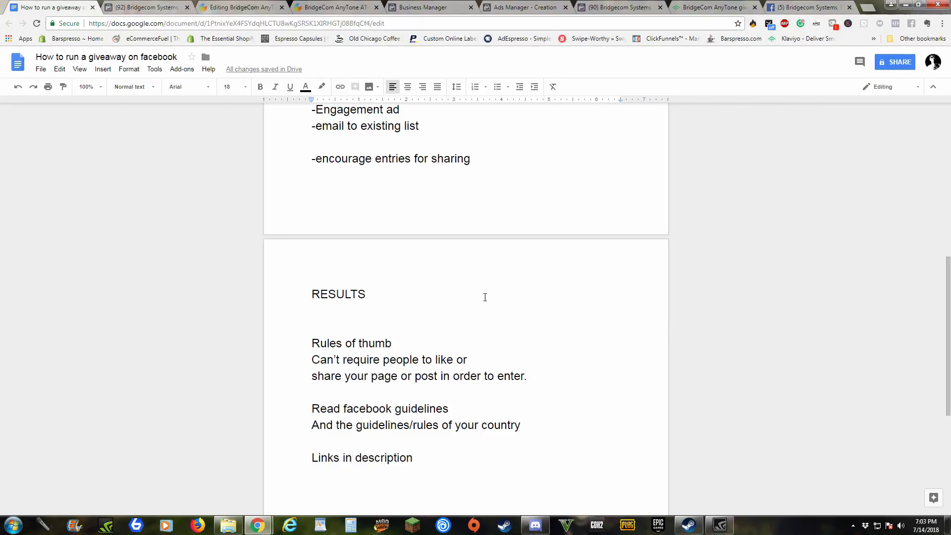